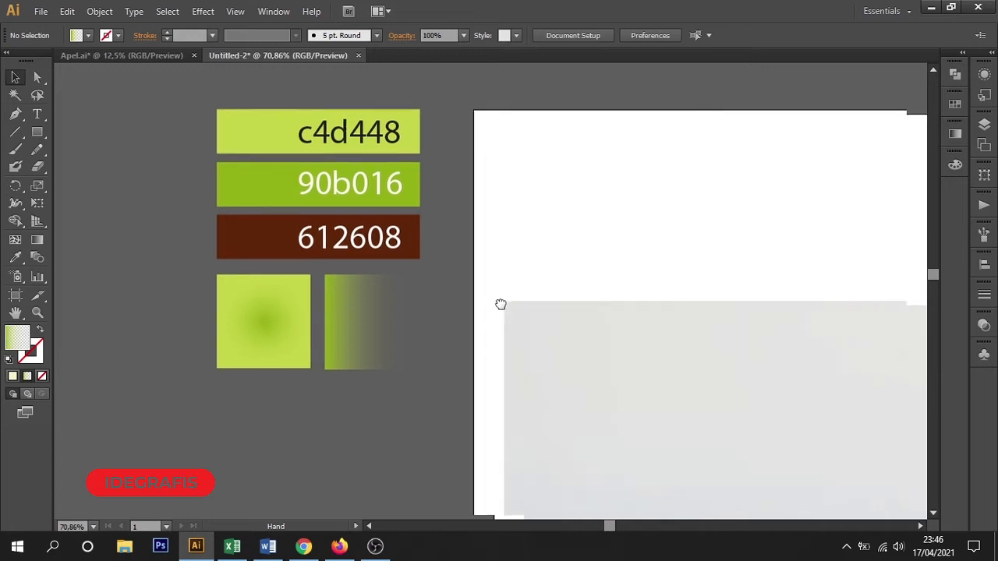
Enlarge the apple reference photo and shift it so the apple sits near the middle of the artboard
key("ctrl+minus")
key("ctrl+minus")
key("ctrl+minus")
key("ctrl+minus")
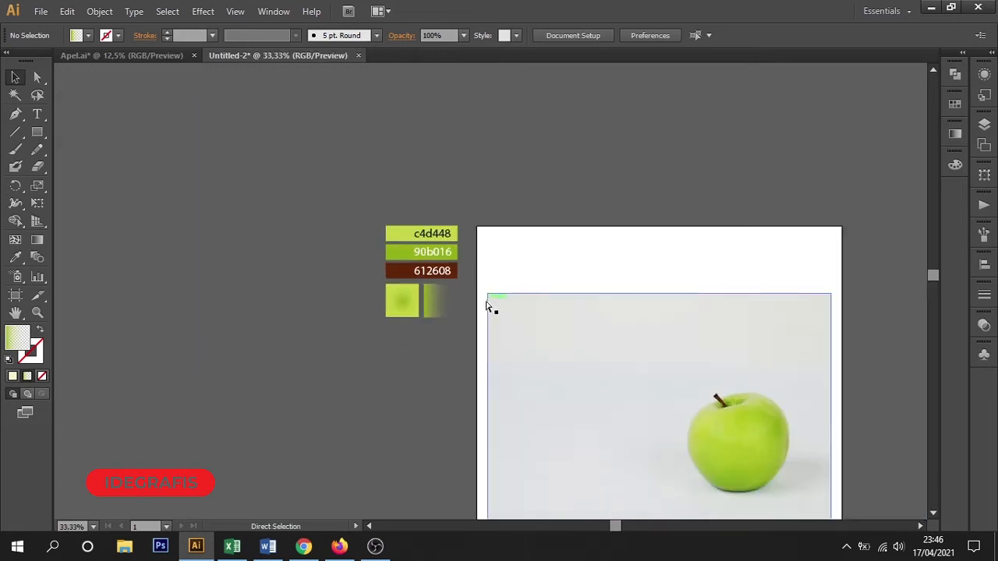
left_click_drag(548, 395, 414, 257)
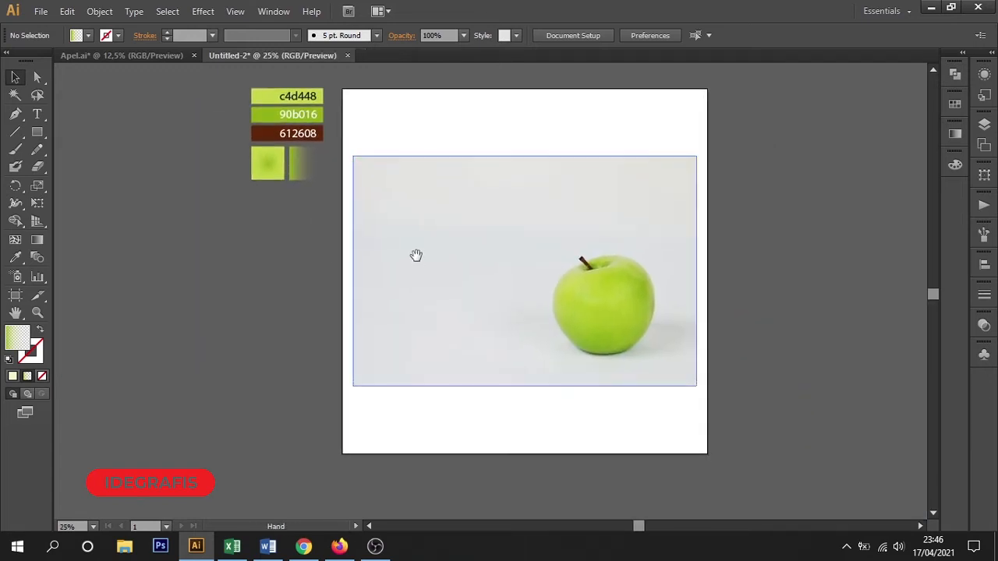
left_click(454, 281)
left_click_drag(352, 272, 184, 276)
left_click_drag(507, 274, 545, 247)
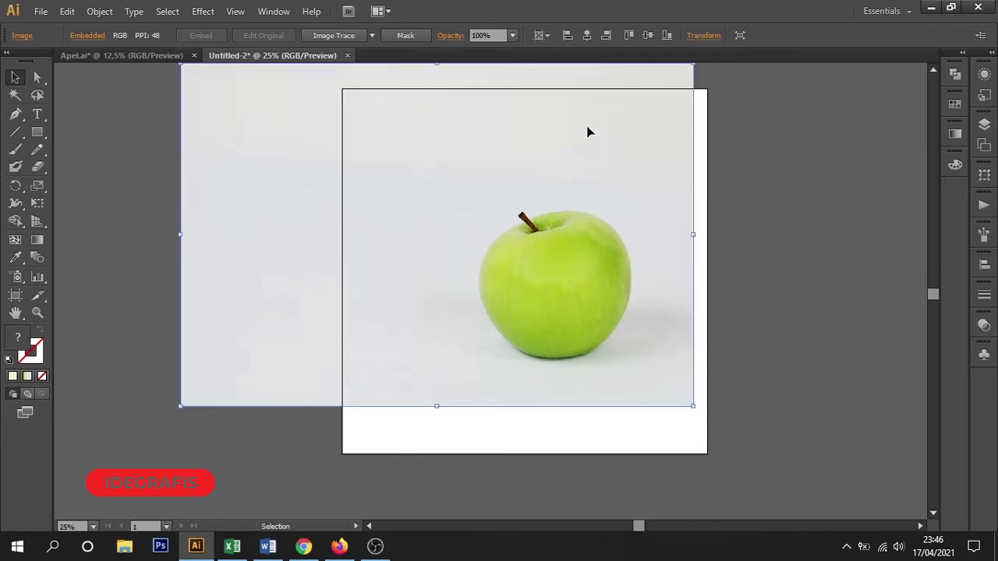
Set the apple photo's opacity to 40% and lock it as a tracing template
left_click(514, 36)
left_click(532, 114)
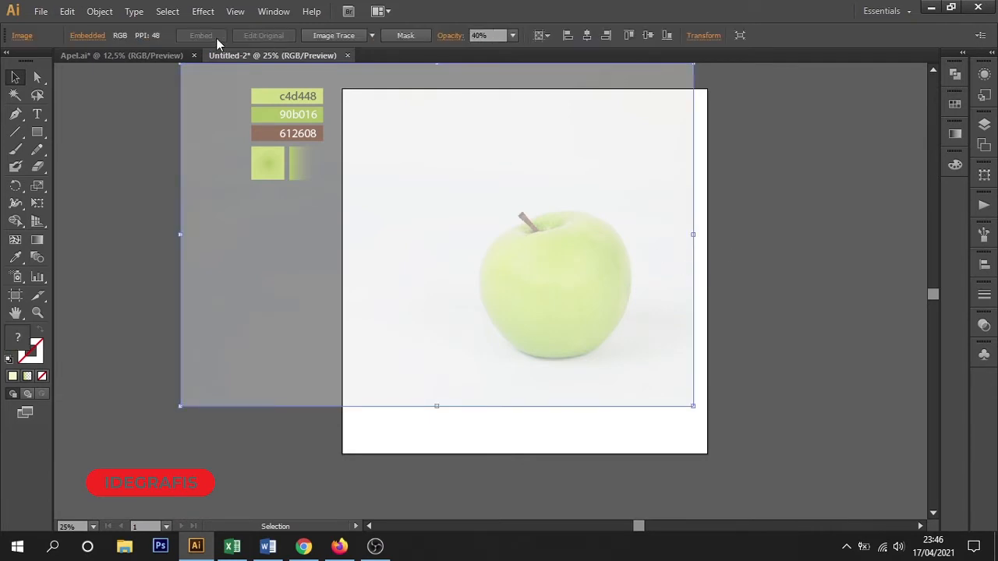
left_click(102, 13)
mouse_move(131, 107)
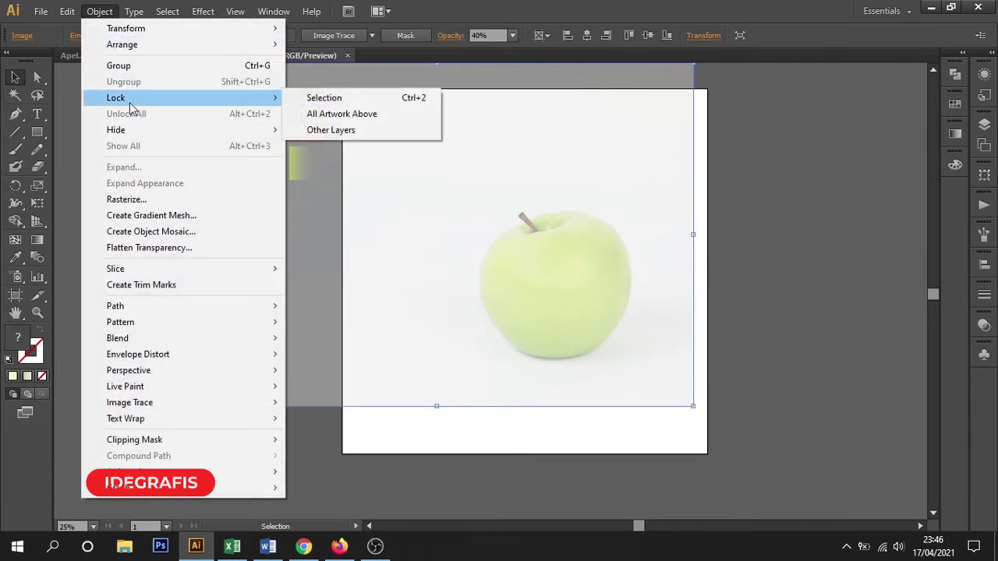
left_click(318, 99)
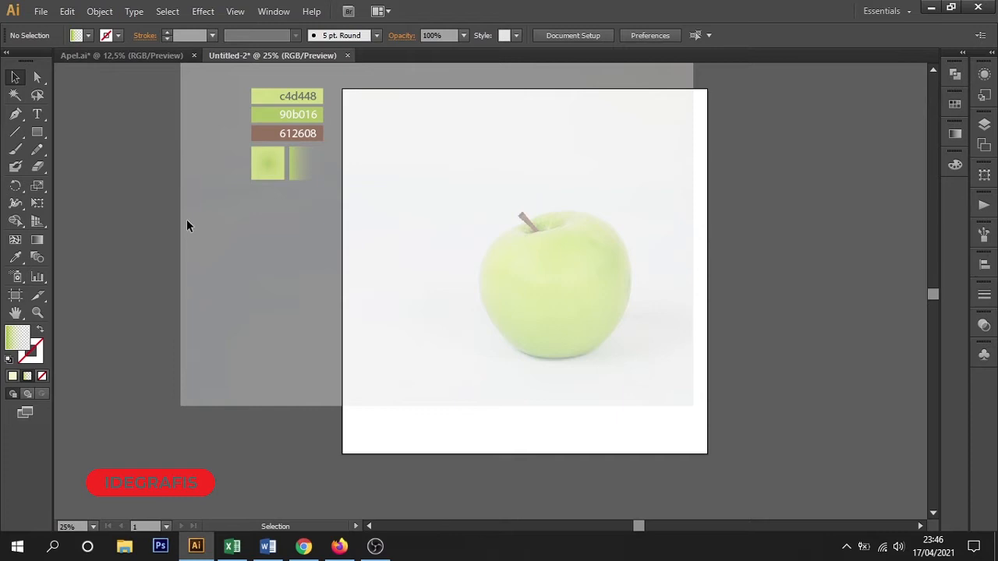
Set up the Pen tool with no fill and a black 4 pt stroke
left_click(14, 114)
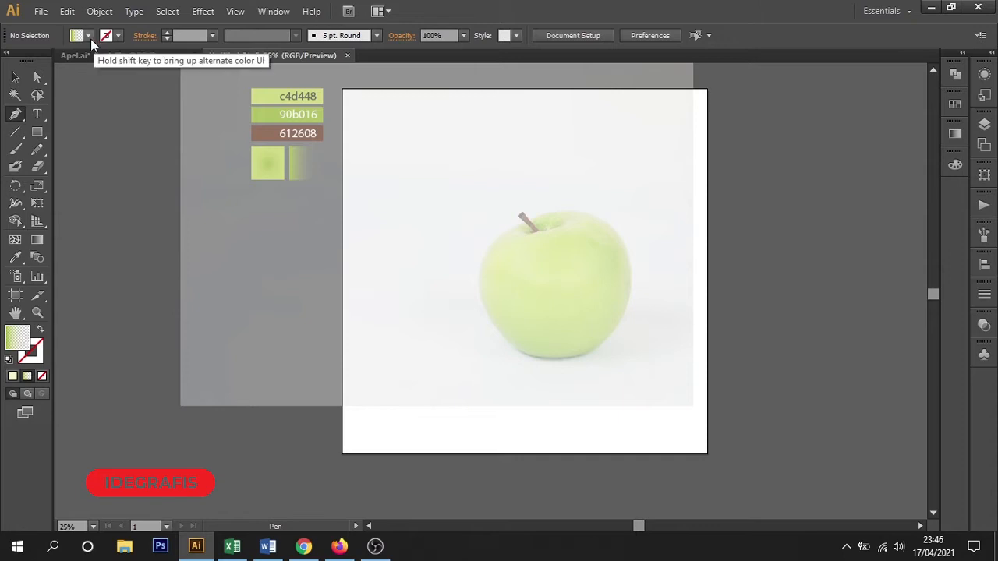
left_click(88, 37)
left_click(12, 60)
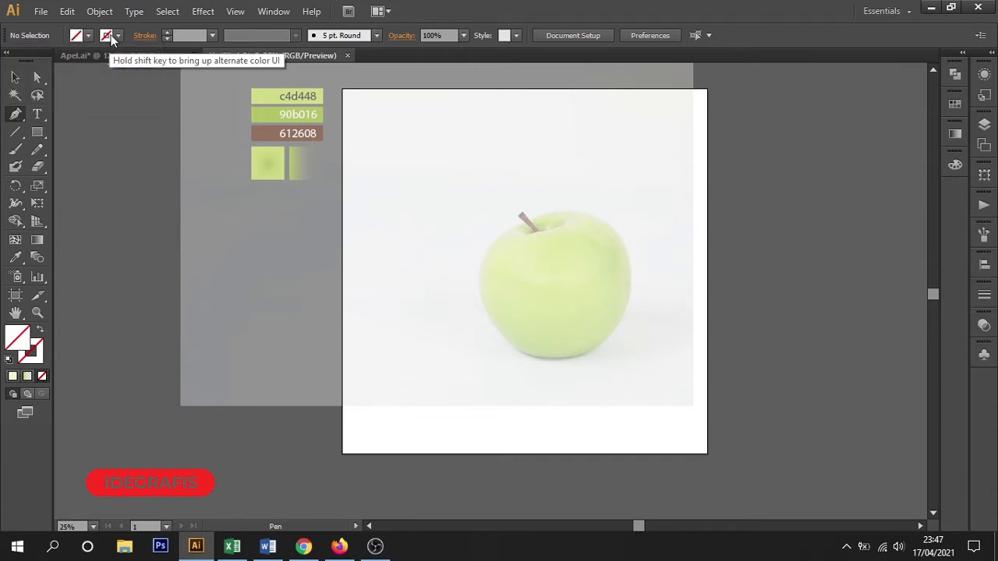
left_click(88, 37)
left_click(41, 60)
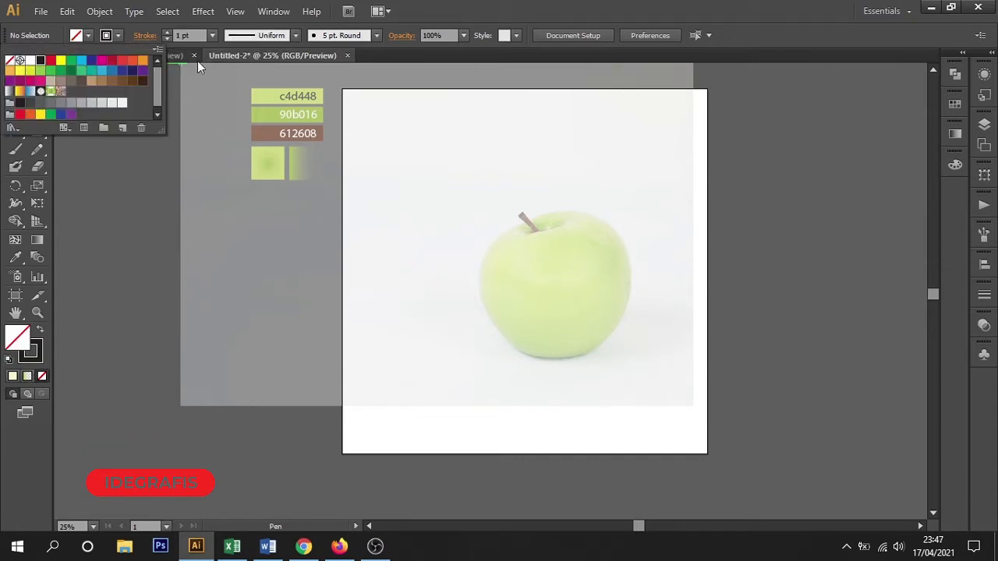
left_click(213, 37)
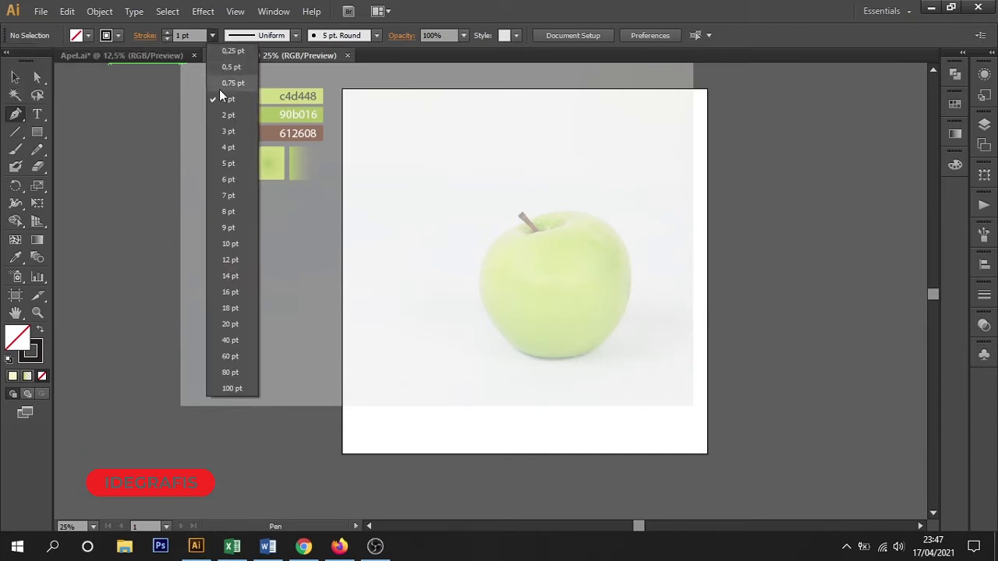
left_click(232, 146)
Trace the apple's left side, base and right side with smooth Pen tool curves
left_click_drag(428, 178, 706, 370)
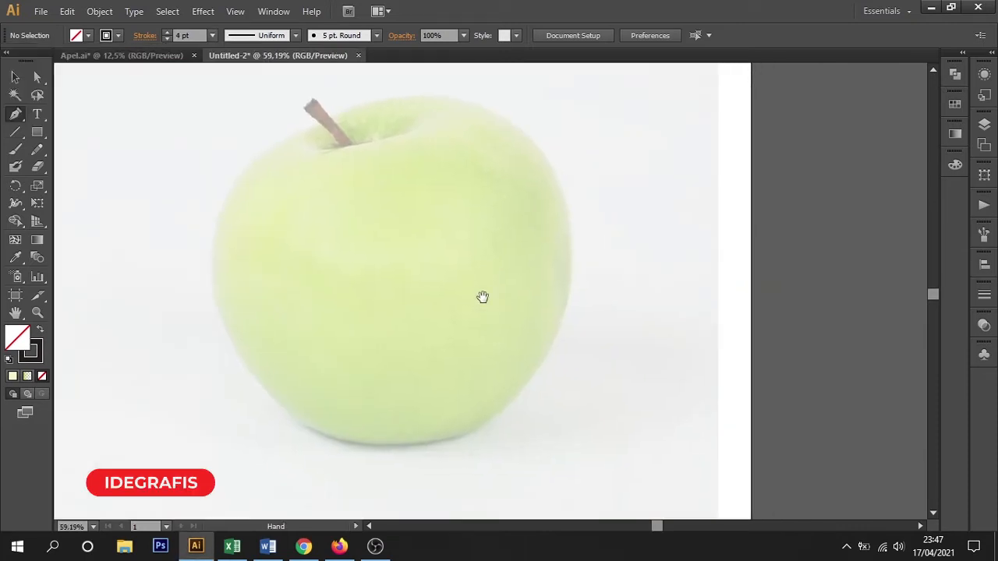
left_click(226, 220)
left_click(225, 358)
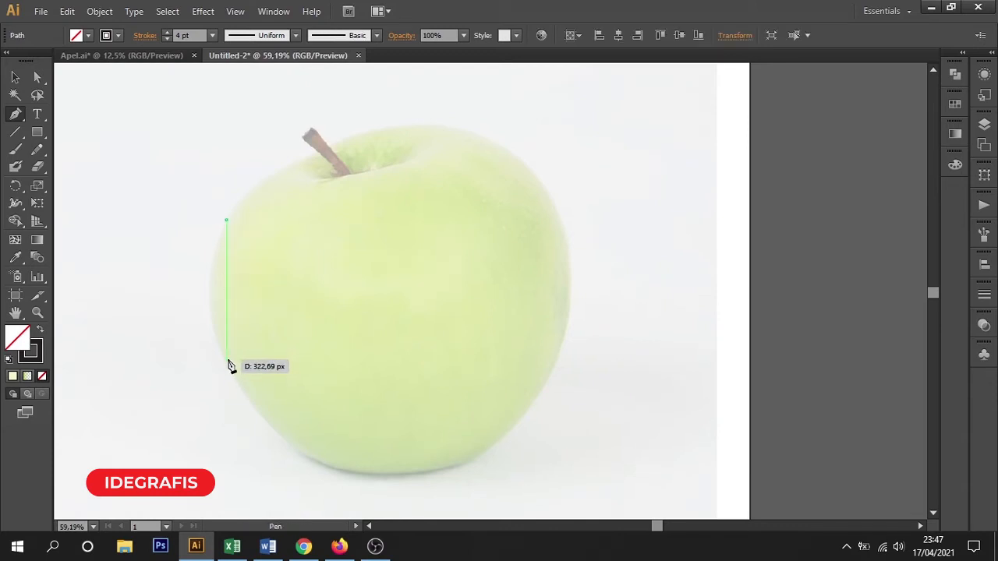
left_click_drag(232, 378, 266, 428)
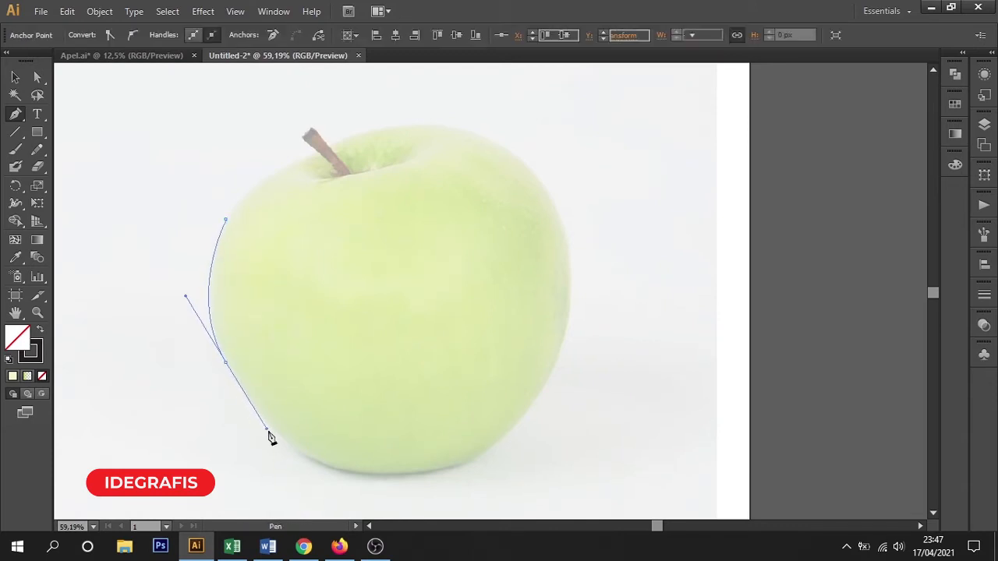
left_click_drag(383, 473, 464, 471)
left_click_drag(556, 361, 597, 273)
key("ctrl+z")
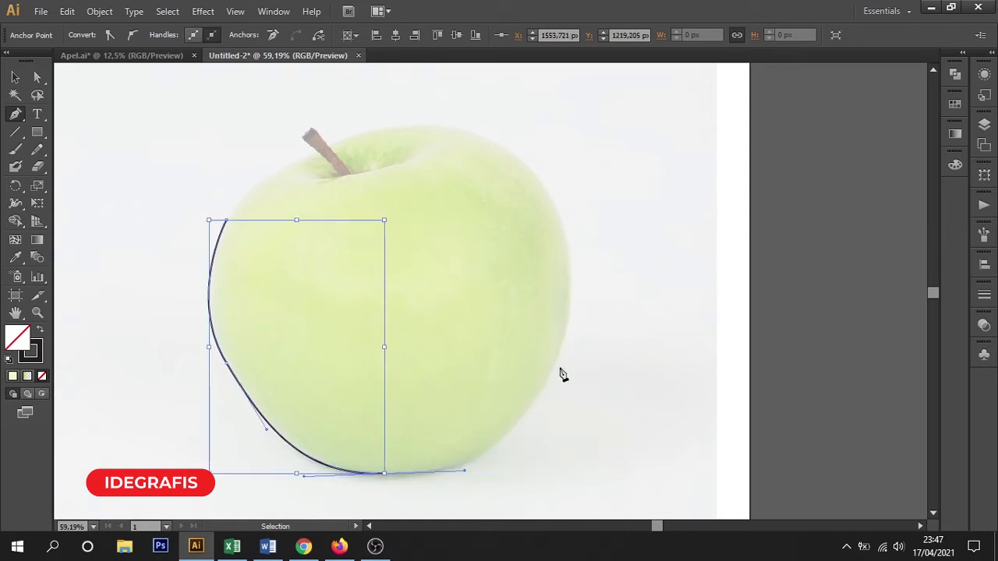
left_click_drag(555, 361, 580, 279)
left_click_drag(538, 181, 513, 149)
Continue the outline over the apple's top edge, passing behind the stem, and close it at the starting point
left_click_drag(444, 149, 595, 239)
left_click_drag(311, 171, 769, 405)
left_click_drag(617, 358, 659, 364)
left_click_drag(584, 152, 484, 160)
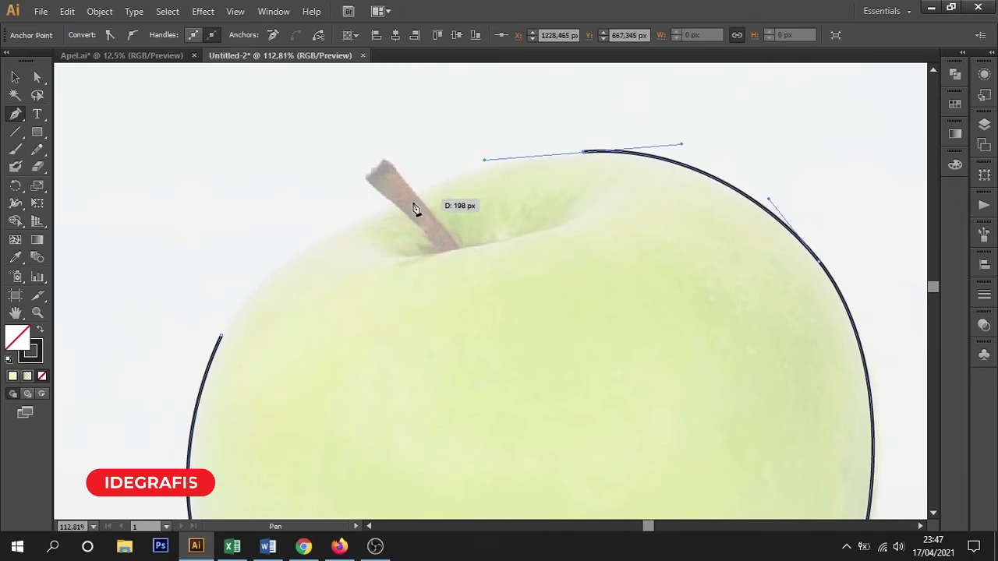
left_click(369, 226)
left_click_drag(328, 237, 321, 237)
left_click_drag(222, 337, 193, 402)
Draw an open curve along the front rim of the stem hollow, with both ends extending past the apple outline
mouse_move(422, 315)
left_mouse_down()
mouse_move(336, 343)
mouse_move(398, 392)
mouse_move(323, 336)
mouse_move(378, 353)
left_mouse_up()
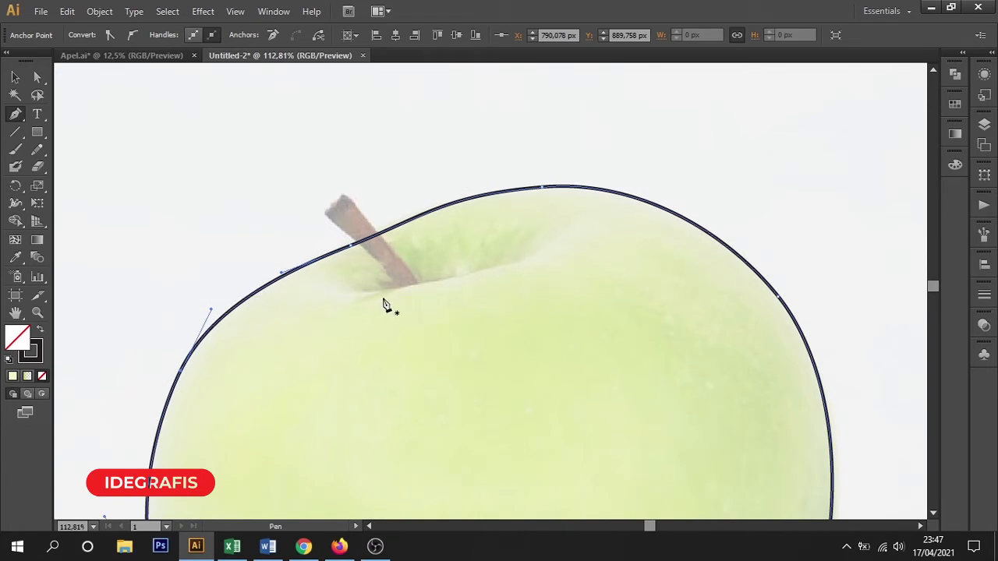
left_click(194, 327)
left_click_drag(326, 292, 388, 302)
left_click_drag(548, 246, 578, 216)
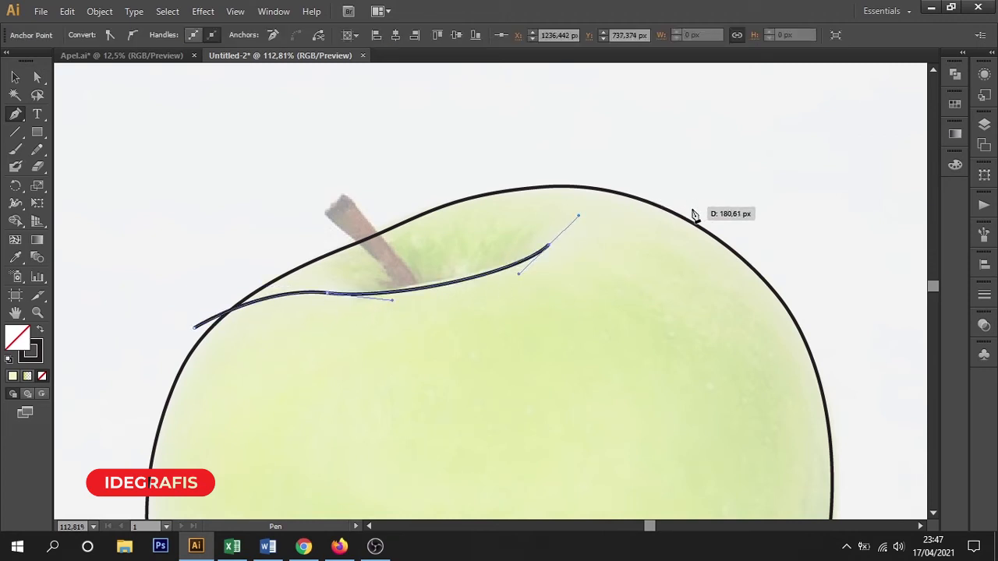
left_click_drag(692, 215, 747, 239)
left_click_drag(325, 213, 345, 201)
key("ctrl+z")
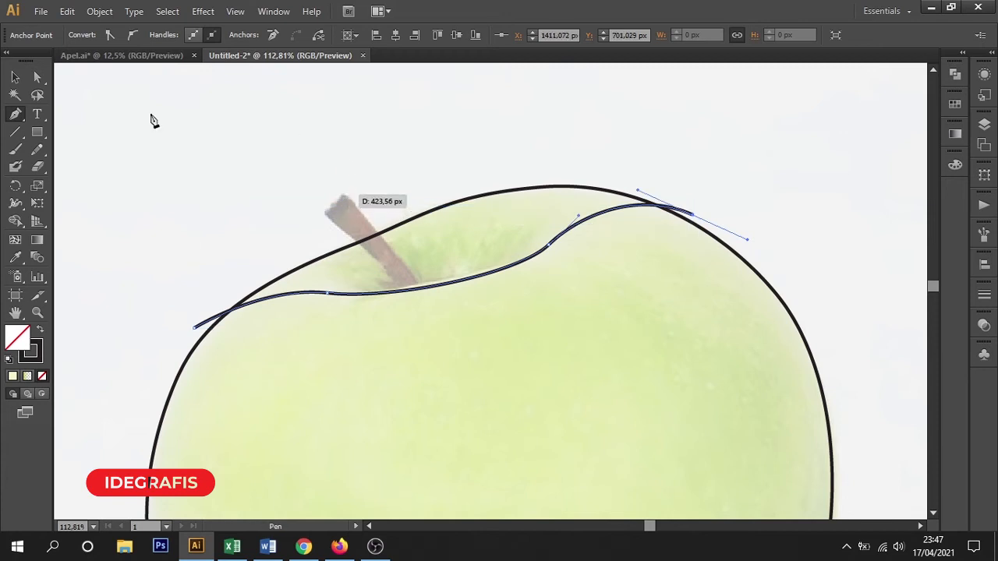
left_click(149, 86)
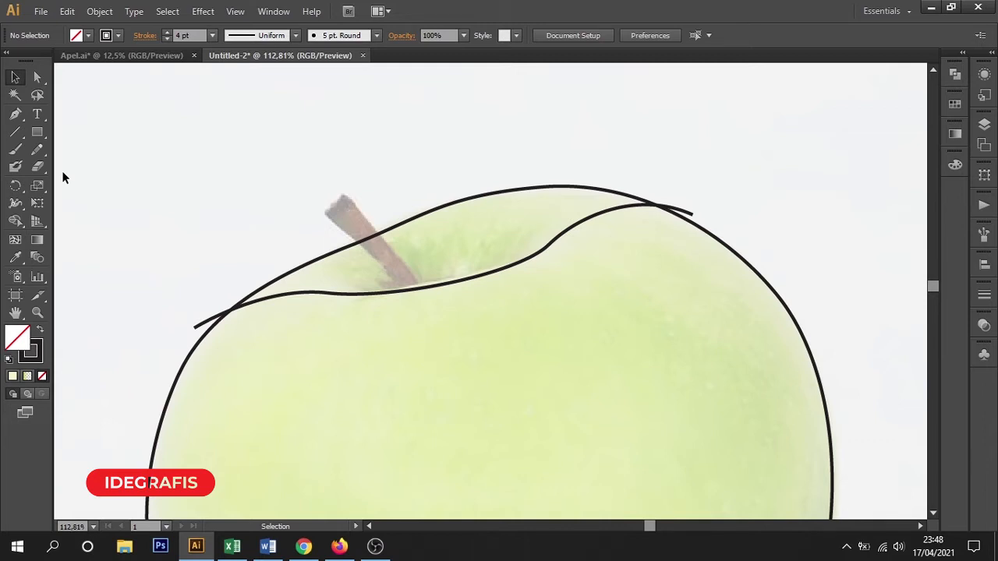
Trace the stem as a closed shape with its base resting on the rim curve, and deselect it
left_click(15, 114)
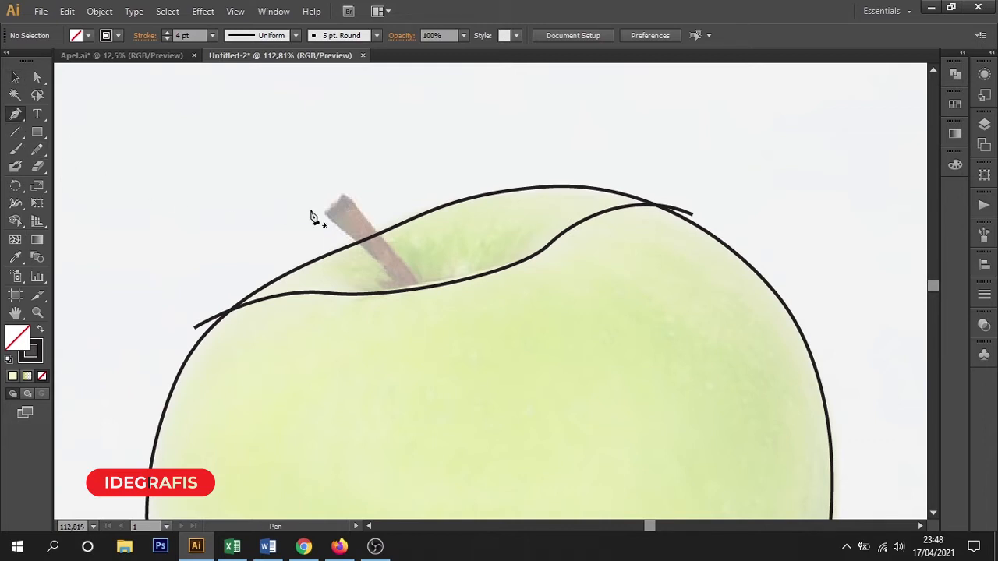
left_click_drag(325, 213, 357, 197)
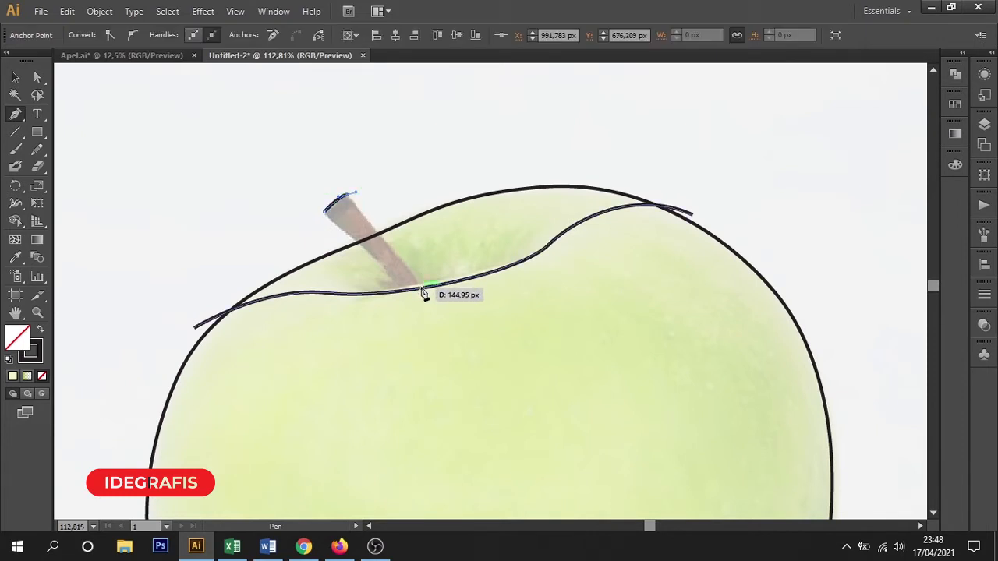
left_click(422, 287)
left_click(401, 291)
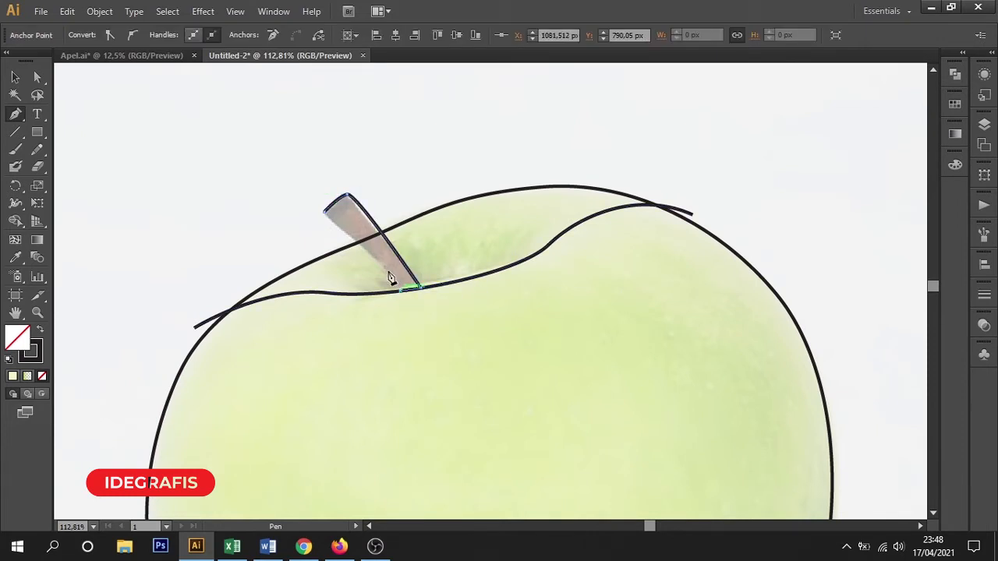
left_click_drag(370, 253, 351, 245)
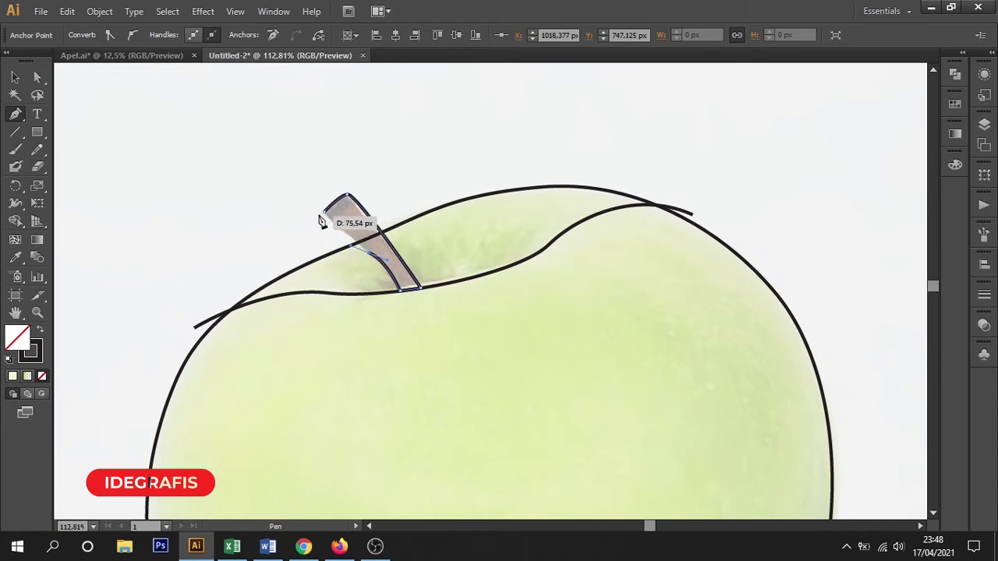
left_click(327, 210)
left_click(20, 78)
left_click(208, 95)
Unlock the apple reference photo and delete it, keeping only the traced lines
key("ctrl+minus")
key("ctrl+minus")
key("ctrl+minus")
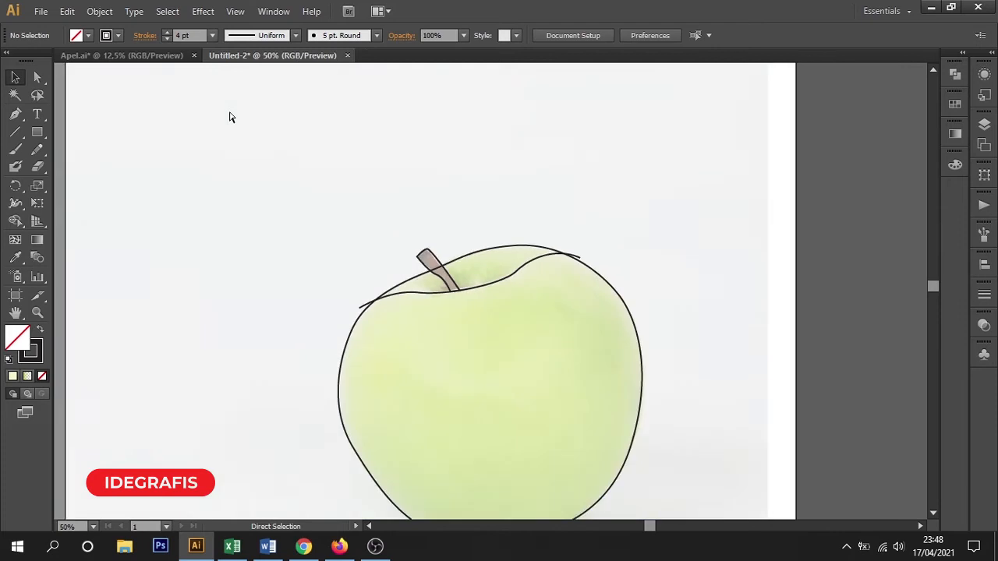
key("ctrl+minus")
key("ctrl+minus")
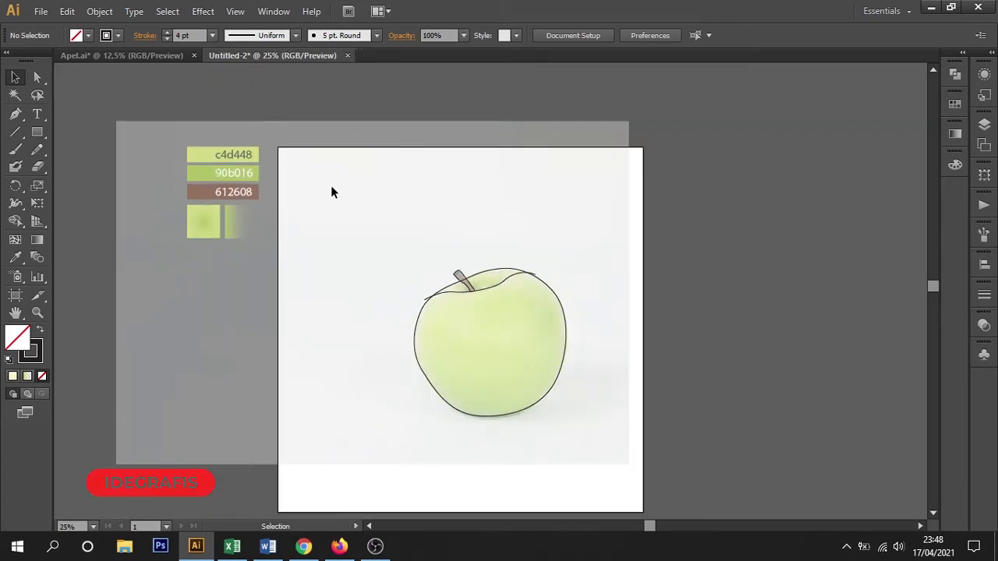
left_click(101, 11)
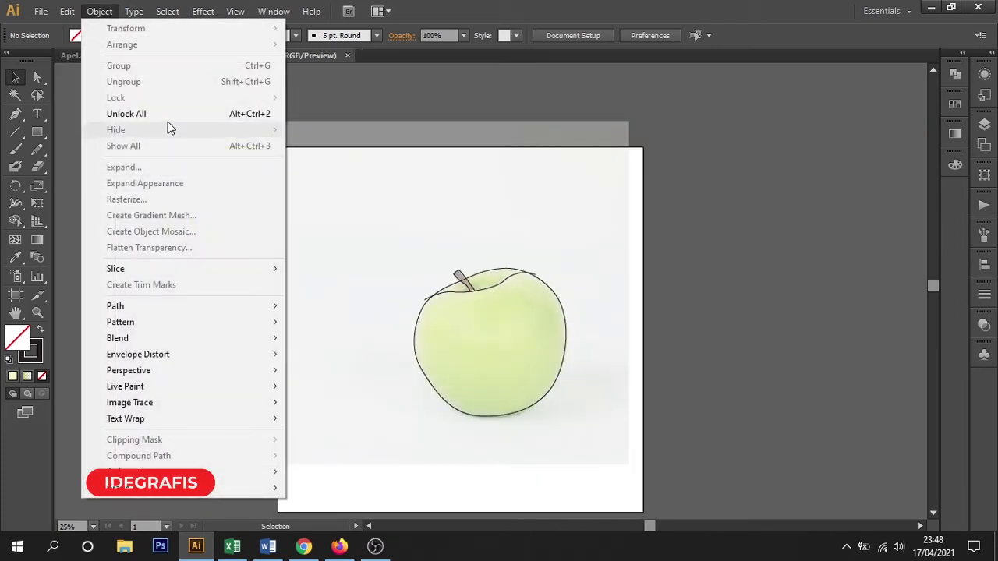
left_click(165, 115)
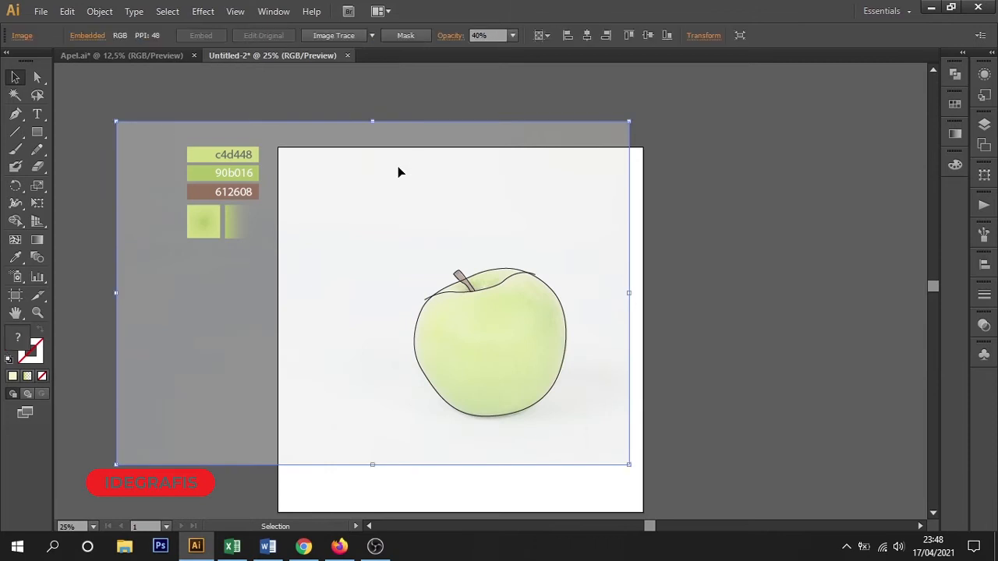
key("Delete")
left_click_drag(438, 242, 432, 231)
left_click_drag(354, 221, 672, 434)
left_click_drag(595, 212, 292, 461)
left_click_drag(245, 413, 287, 471)
left_click_drag(502, 269, 437, 222)
left_click(657, 281)
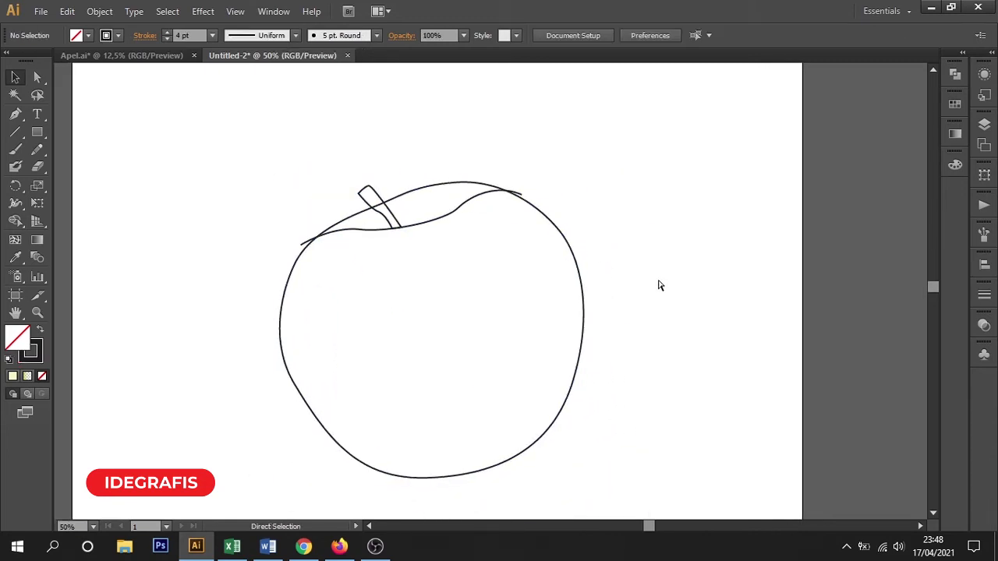
key("ctrl+minus")
Use Shape Builder on the outline and rim curve to remove the overhanging ends and separate the hollow from the apple body
left_click_drag(526, 260, 568, 268)
left_click_drag(596, 202, 506, 439)
key("ctrl+space")
left_click_drag(364, 209, 652, 357)
left_click(15, 222)
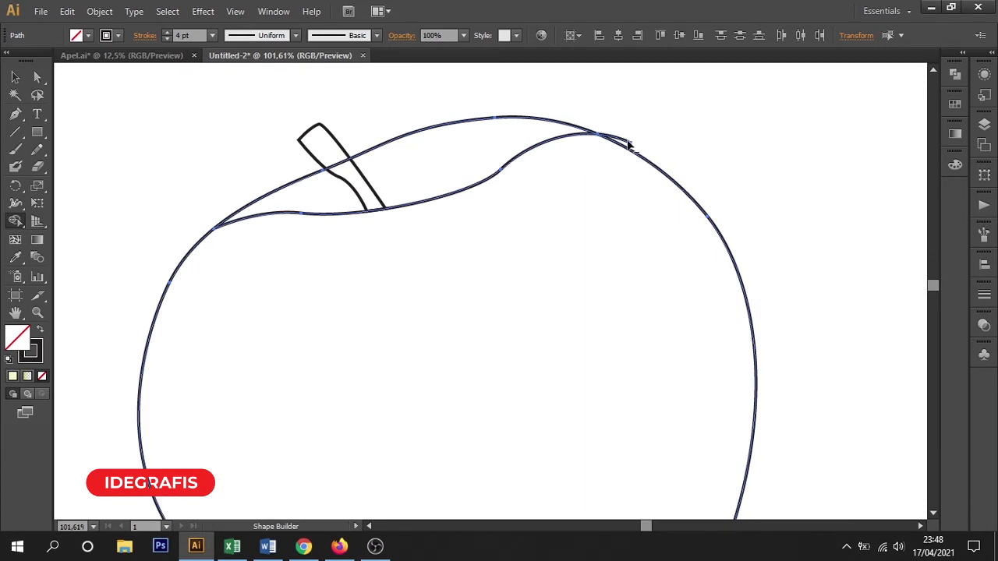
left_click(504, 145)
left_click(15, 76)
left_click(148, 134)
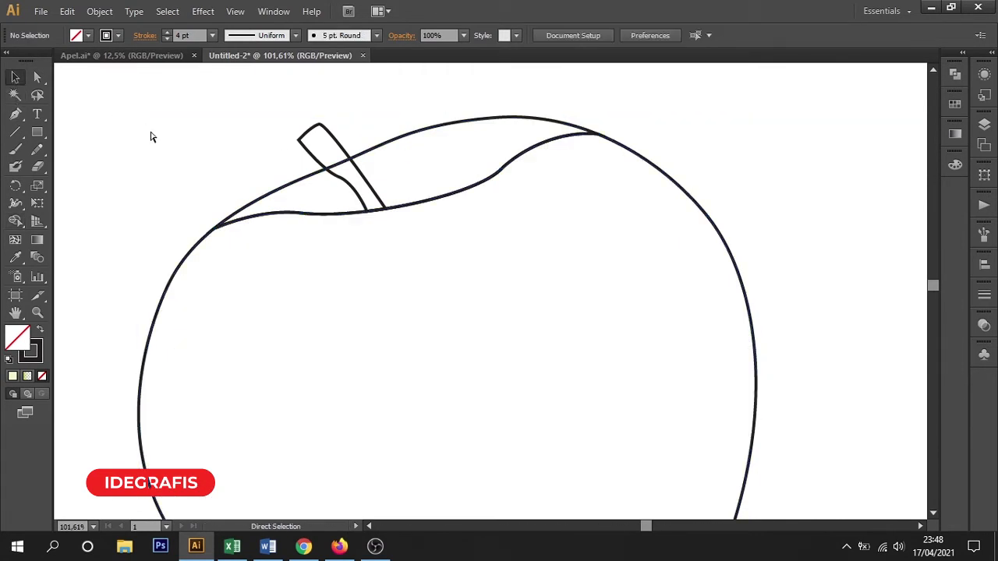
Fill the apple body with the c4d448 light green sampled from the palette swatch, without a stroke
key("ctrl+0")
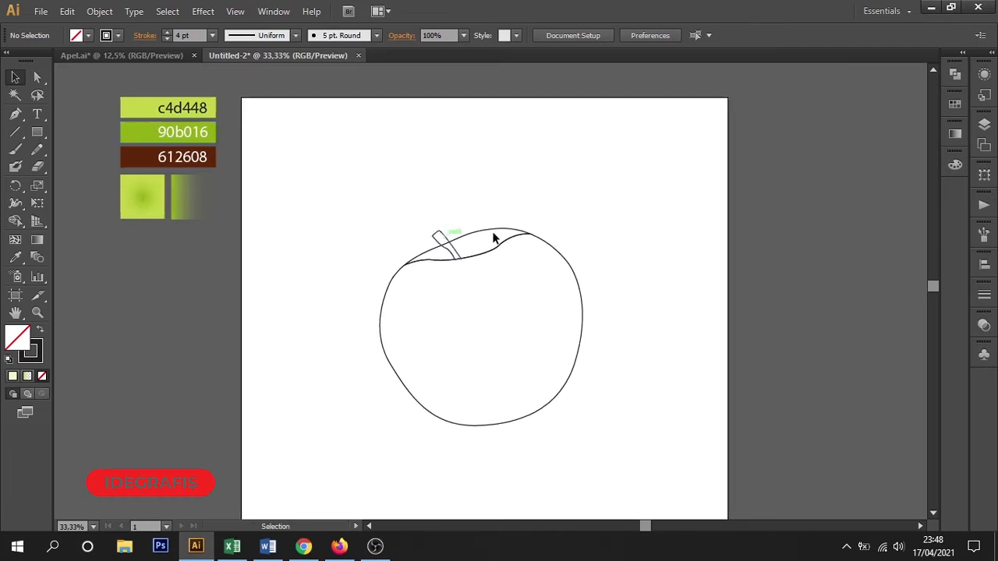
left_click(546, 243)
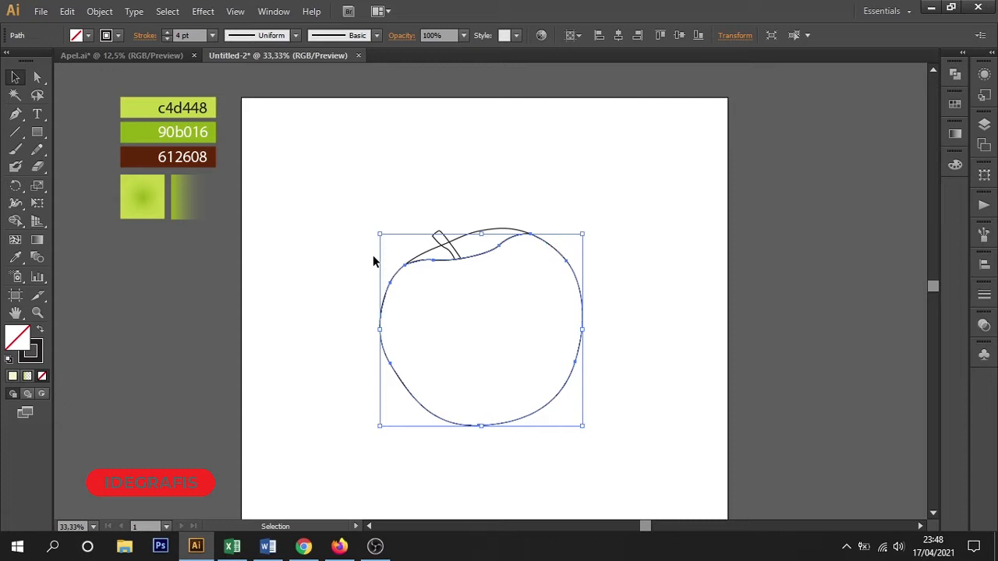
left_click(15, 258)
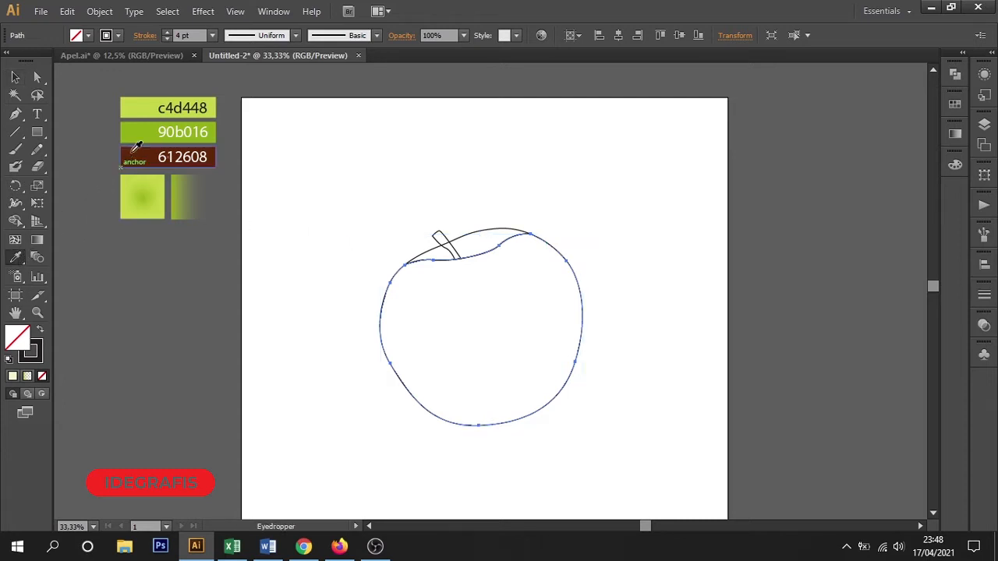
left_click(134, 111)
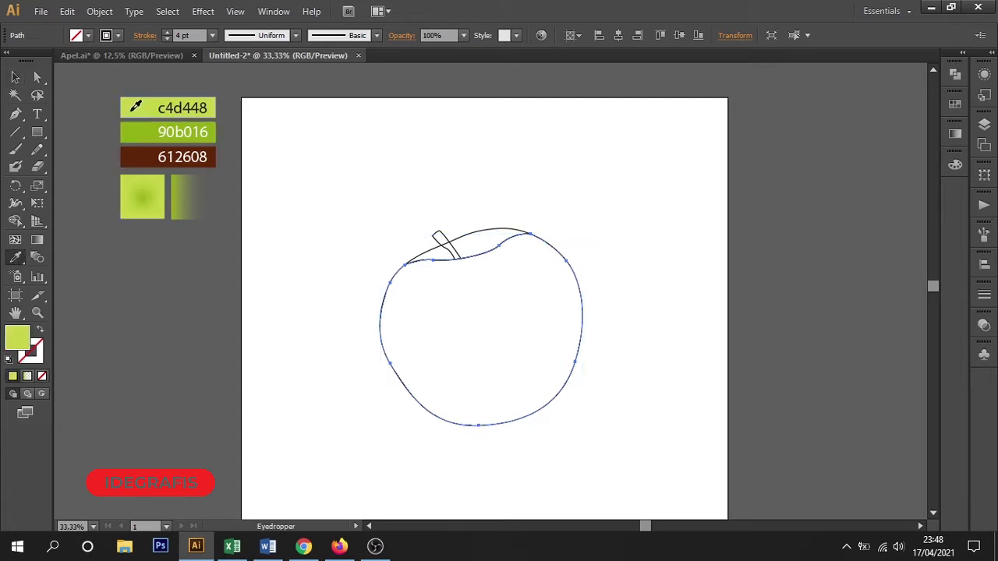
left_click(14, 76)
left_click(306, 149)
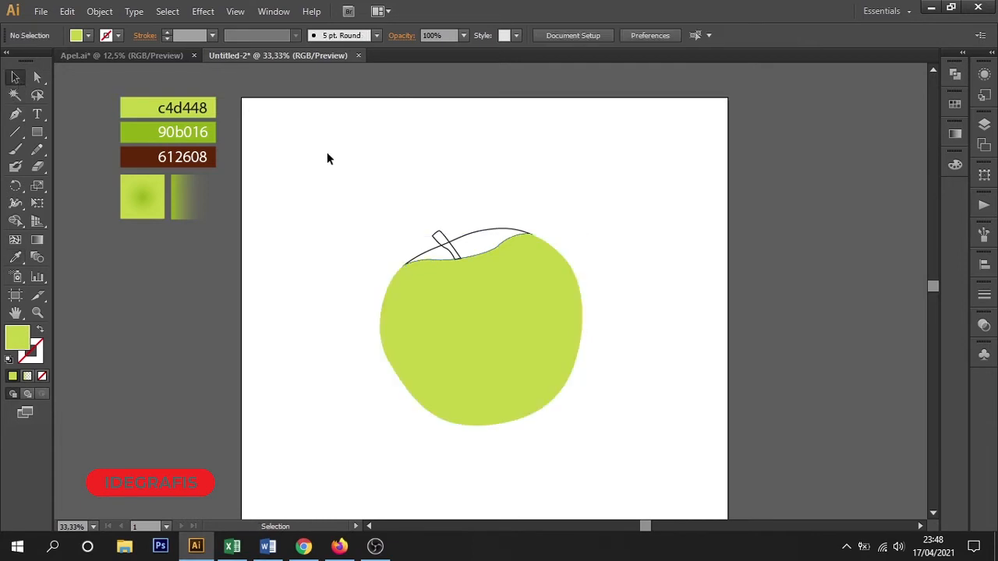
Fill the hollow at the apple's top with the radial green gradient sampled from the palette, and deselect it
left_click(492, 237)
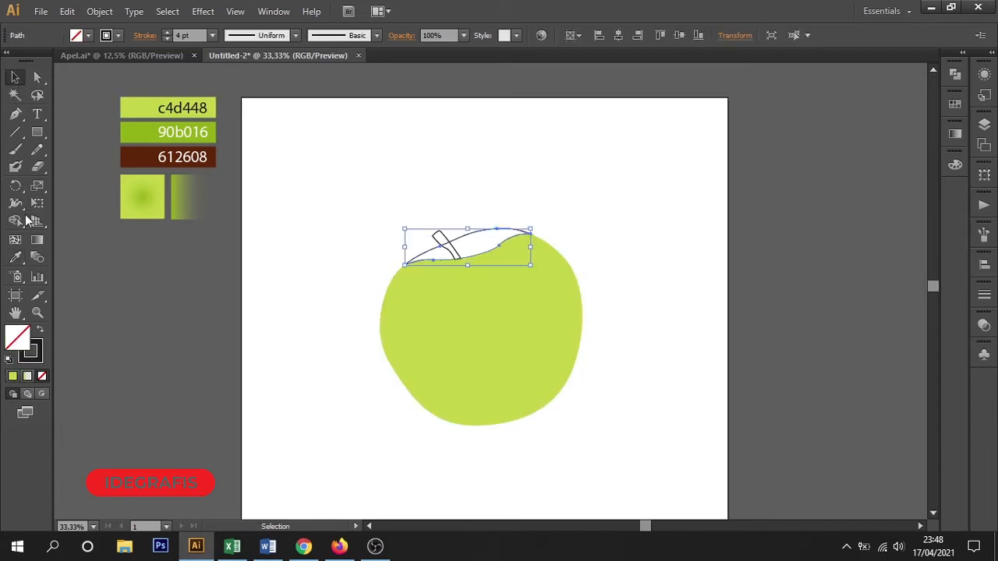
left_click(15, 257)
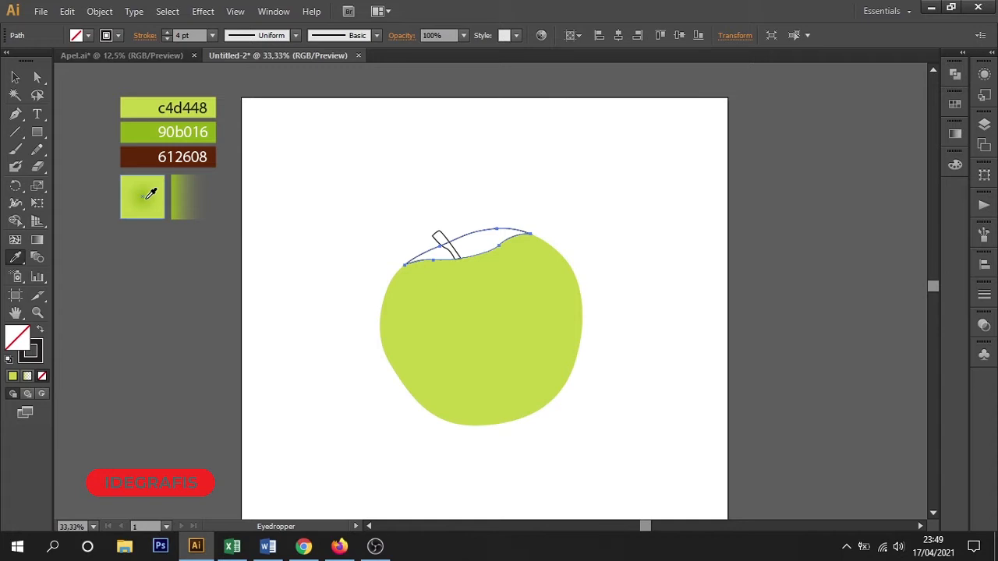
left_click(150, 194)
left_click(17, 79)
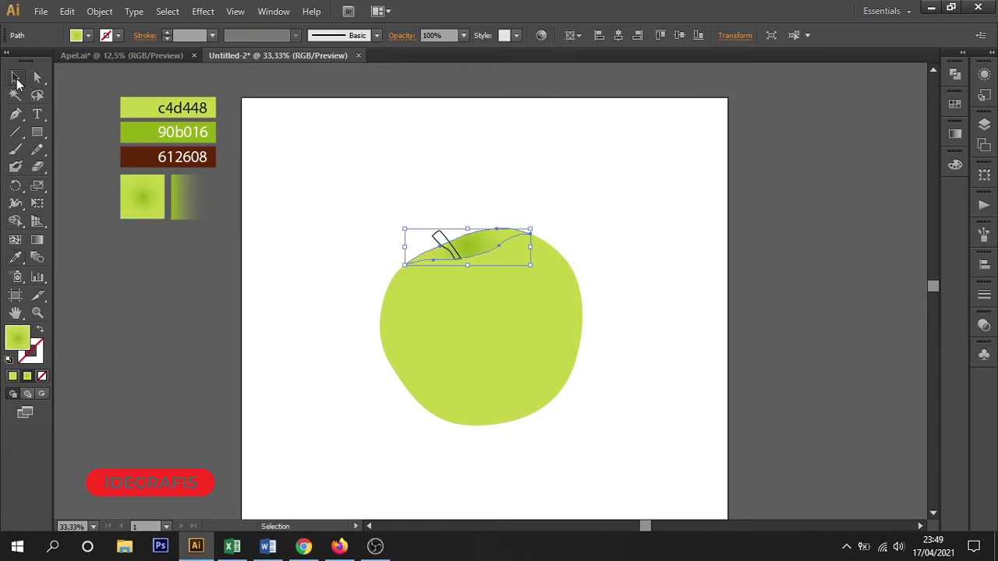
left_click(302, 159)
Reposition the hollow's radial gradient so its dark centre lies just beside the stem base and fades outward, and deselect it
left_click_drag(536, 289, 675, 328)
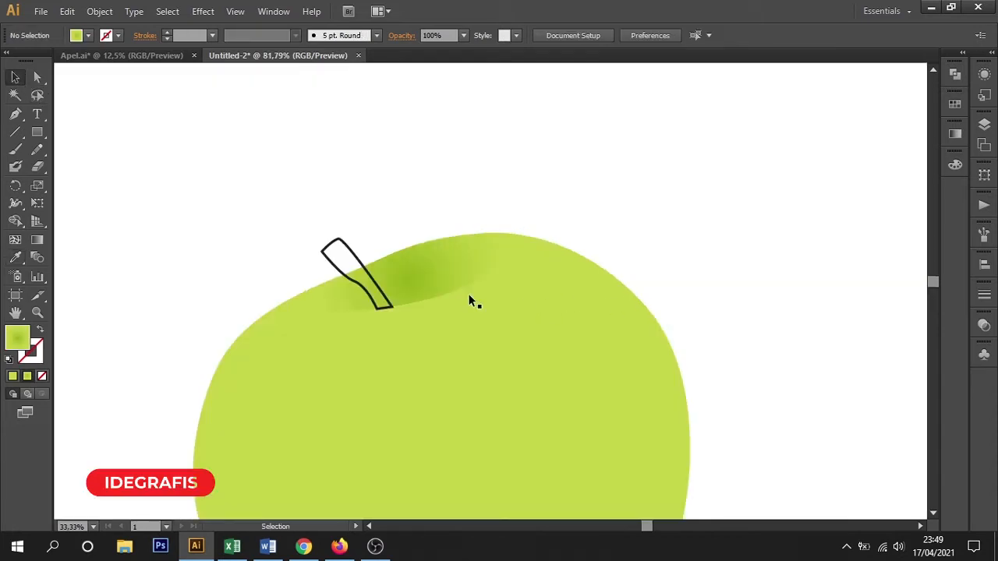
left_click(433, 280)
key("g")
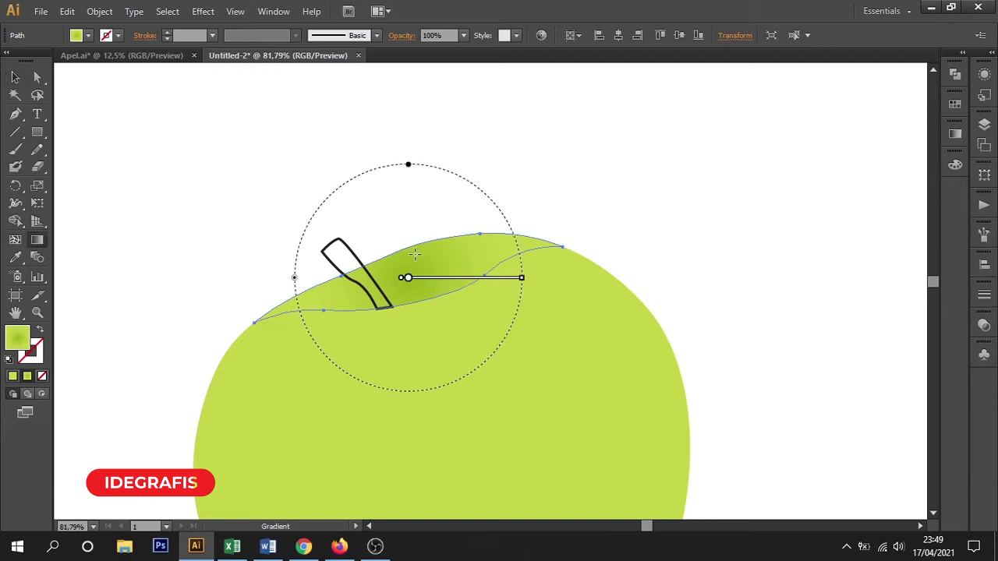
left_click_drag(402, 250, 438, 386)
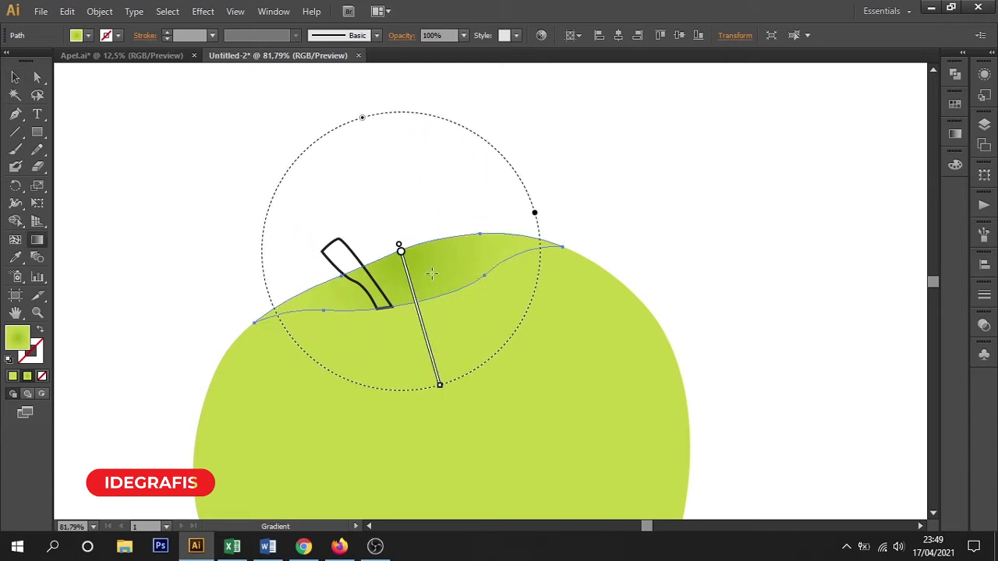
left_click_drag(423, 278, 490, 389)
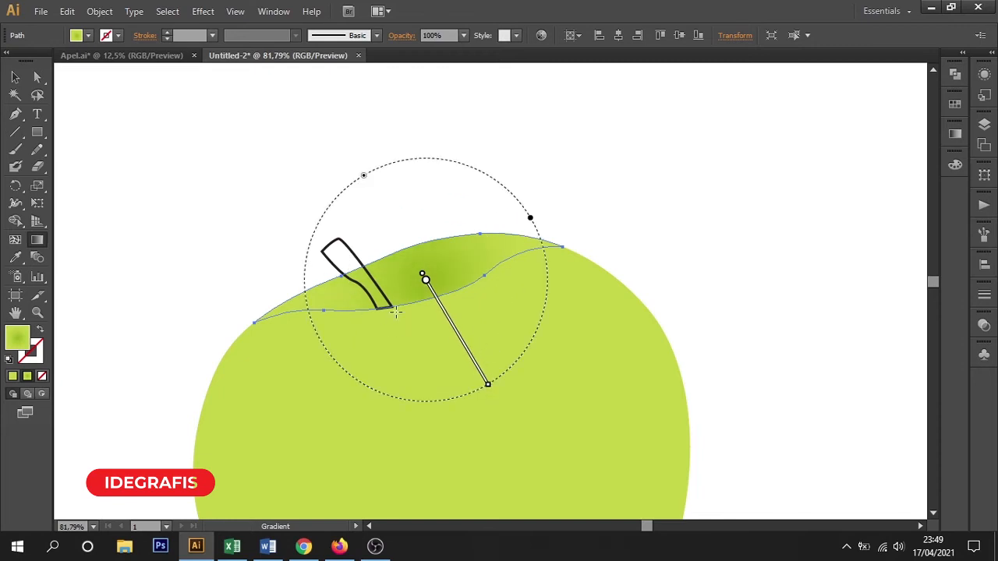
mouse_move(392, 297)
left_mouse_down()
mouse_move(452, 402)
mouse_move(445, 394)
left_mouse_up()
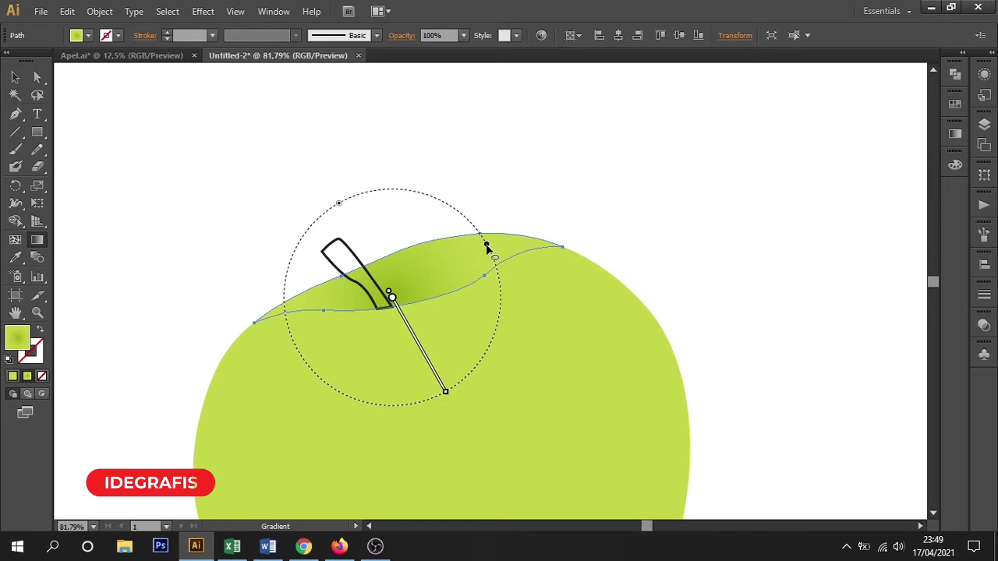
left_click_drag(487, 246, 531, 222)
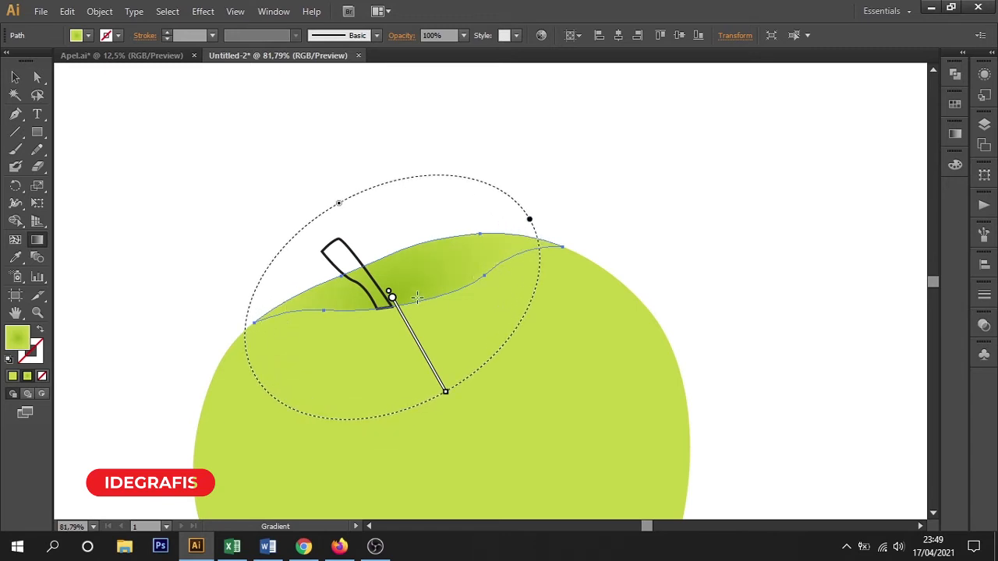
left_click_drag(407, 295, 440, 396)
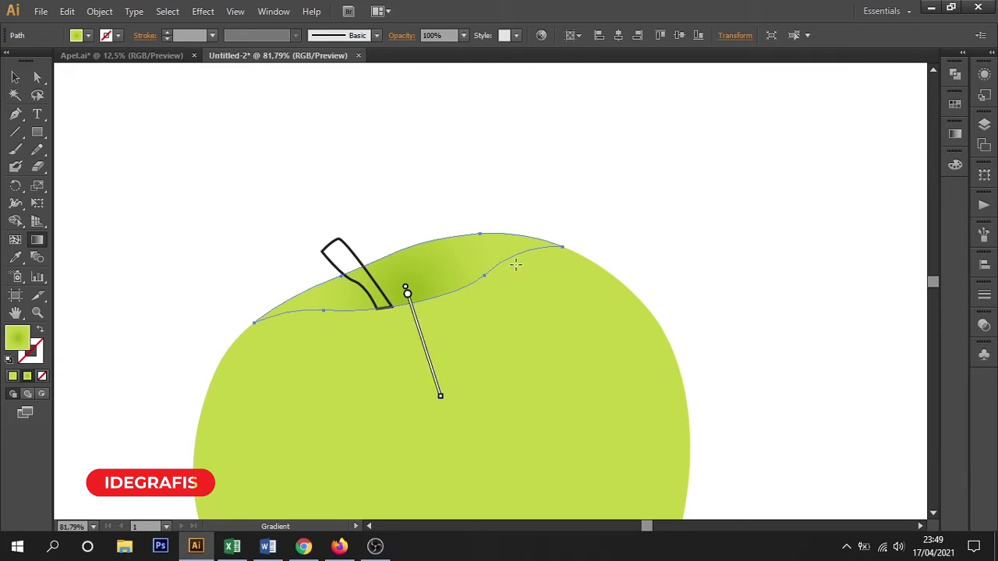
left_click_drag(511, 267, 540, 253)
left_click(17, 83)
left_click(273, 132)
Fill the stem with the 612608 dark brown sampled from the palette, without a stroke, and deselect it
key("space")
left_click_drag(226, 206, 307, 155)
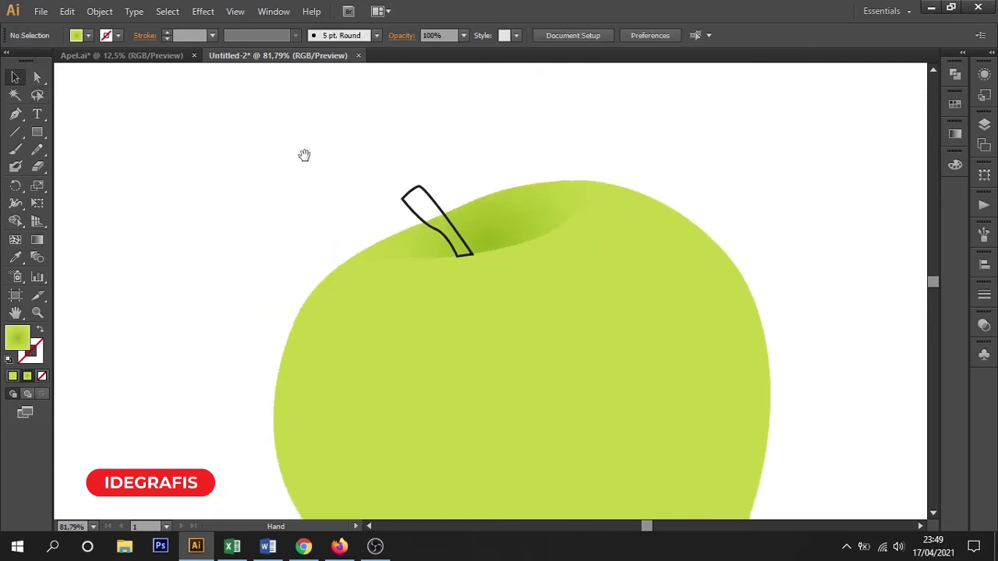
left_click_drag(268, 204, 303, 229)
left_click(453, 222)
key("a")
key("ctrl+minus")
key("ctrl+minus")
key("v")
key("space")
left_click_drag(455, 216, 494, 267)
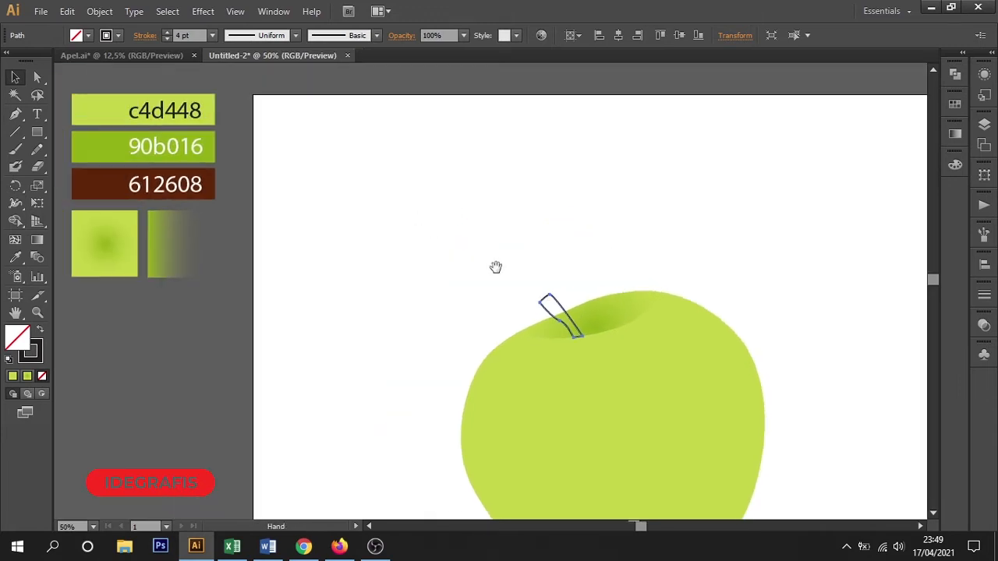
key("i")
left_click(102, 184)
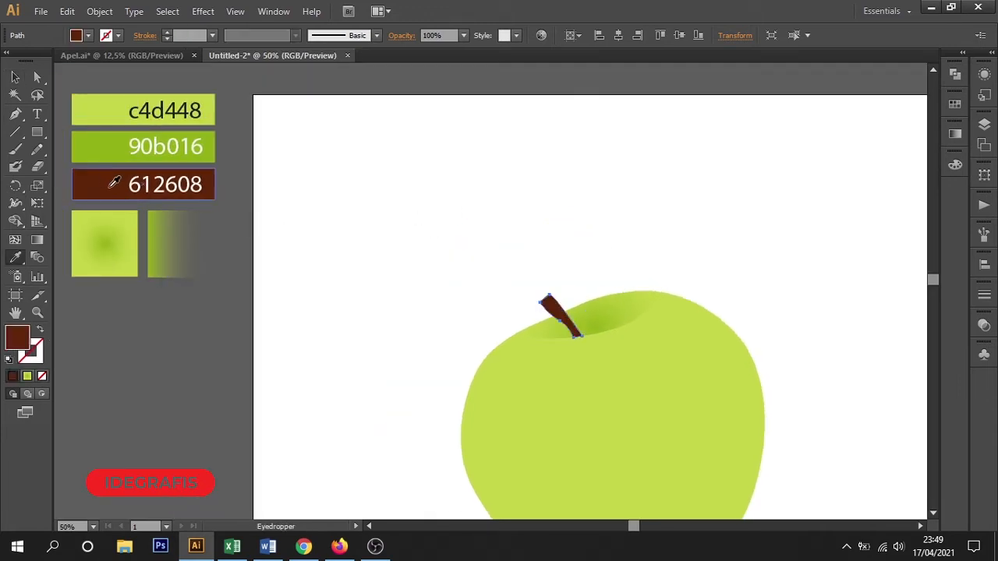
left_click(18, 81)
left_click(447, 203)
key("space")
left_click_drag(468, 290, 239, 215)
left_click(484, 326)
left_click_drag(455, 316, 488, 354)
key("ctrl+z")
left_click(491, 178)
left_click_drag(455, 212, 468, 157)
key("ctrl+z")
left_click(475, 158)
Replace the apple body's flat fill with the radial green gradient sampled from the palette
key("space")
left_click(514, 254)
key("space")
left_click_drag(287, 276, 339, 297)
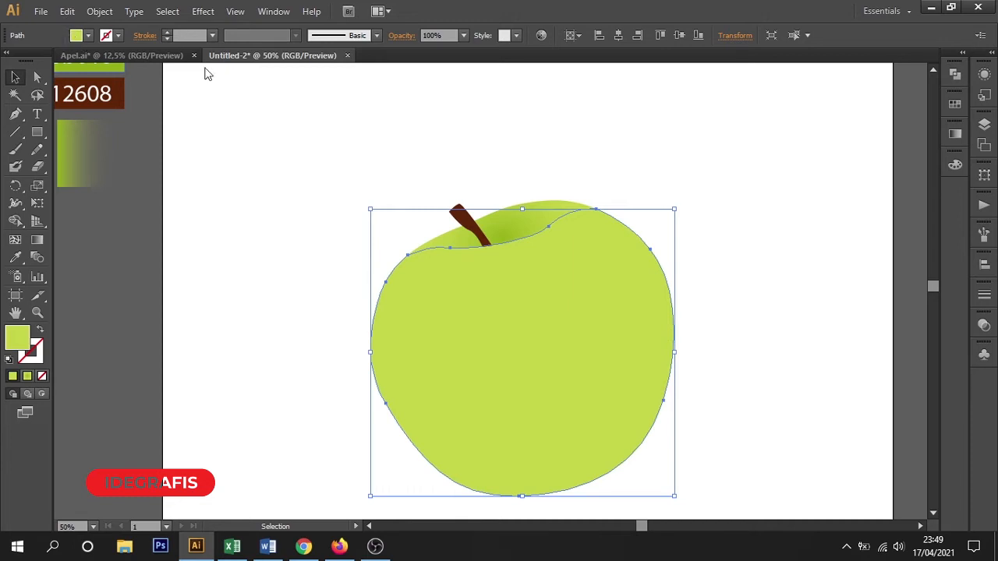
key("space")
left_click_drag(386, 182, 370, 263)
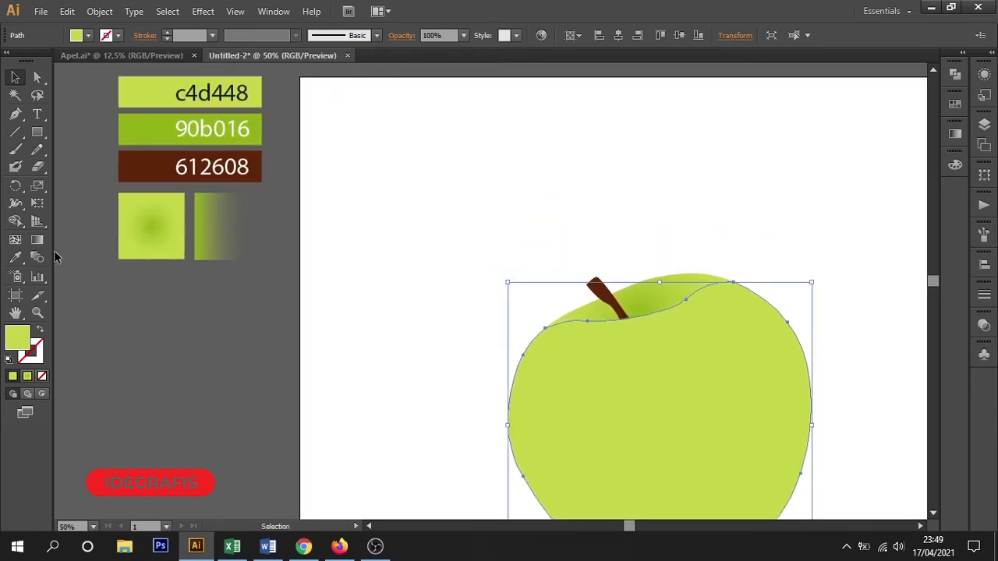
left_click(16, 258)
left_click(162, 226)
Redirect the body's radial gradient from a dark centre near its upper-right edge toward the lower left, and deselect it
left_click_drag(443, 257, 124, 198)
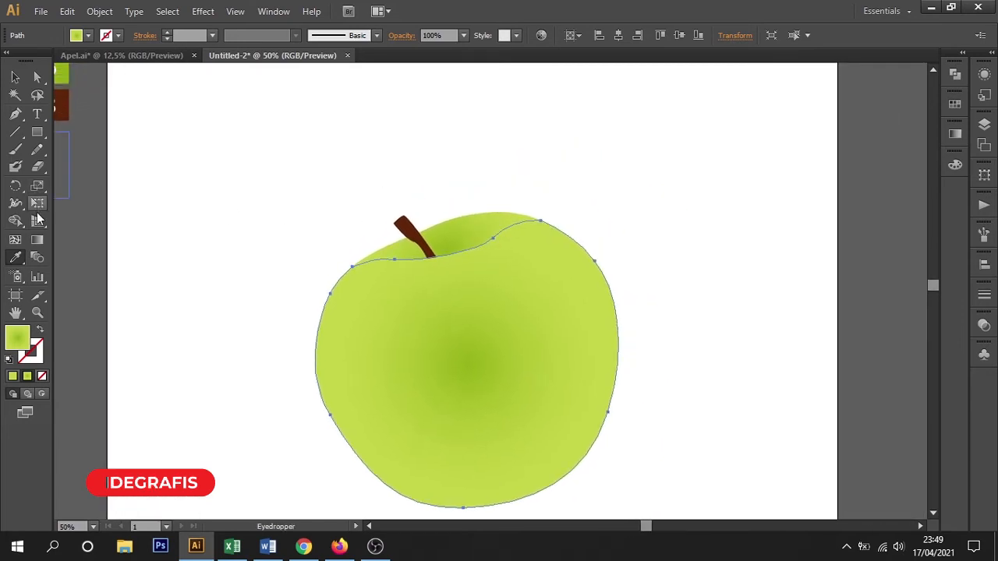
left_click(36, 240)
left_click_drag(566, 262, 460, 418)
left_click_drag(581, 245, 426, 470)
left_click_drag(577, 274, 451, 465)
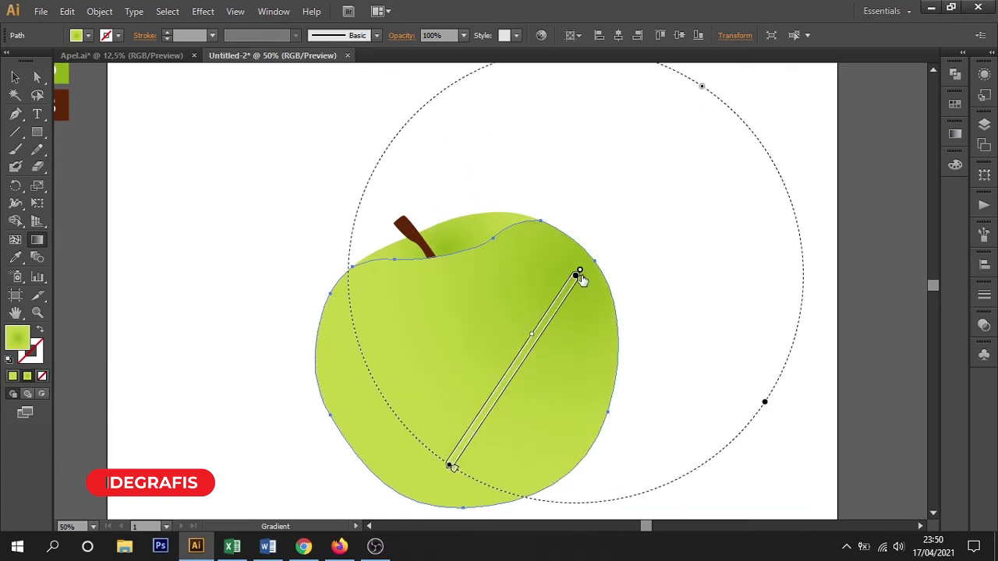
mouse_move(569, 249)
left_mouse_down()
mouse_move(494, 372)
mouse_move(422, 438)
left_mouse_up()
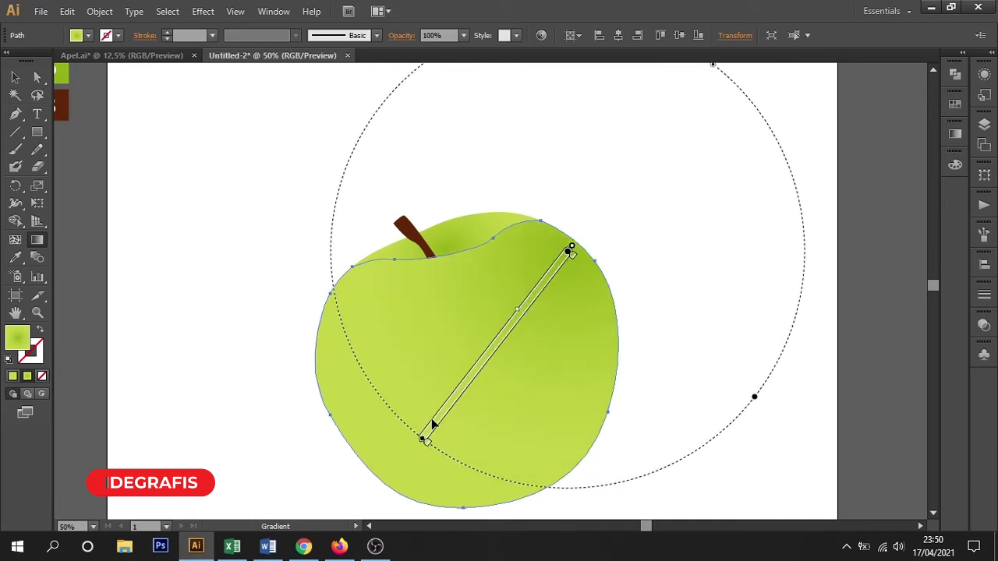
left_click(17, 78)
left_click(262, 105)
Copy the apple body and paste the duplicate in place over the original
left_click_drag(269, 190, 279, 254)
left_click(536, 313)
left_click_drag(536, 304, 444, 312)
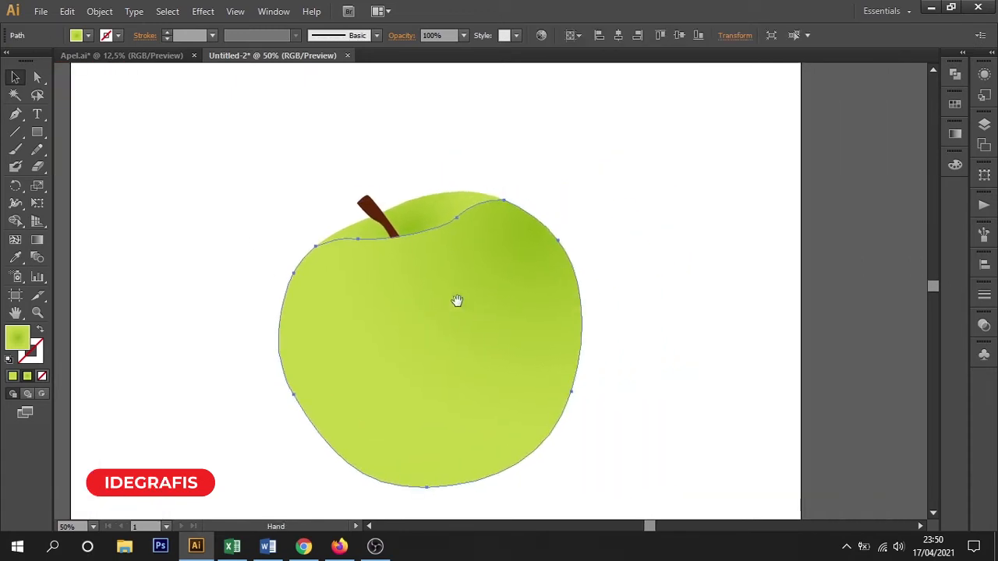
left_click(67, 11)
left_click(82, 80)
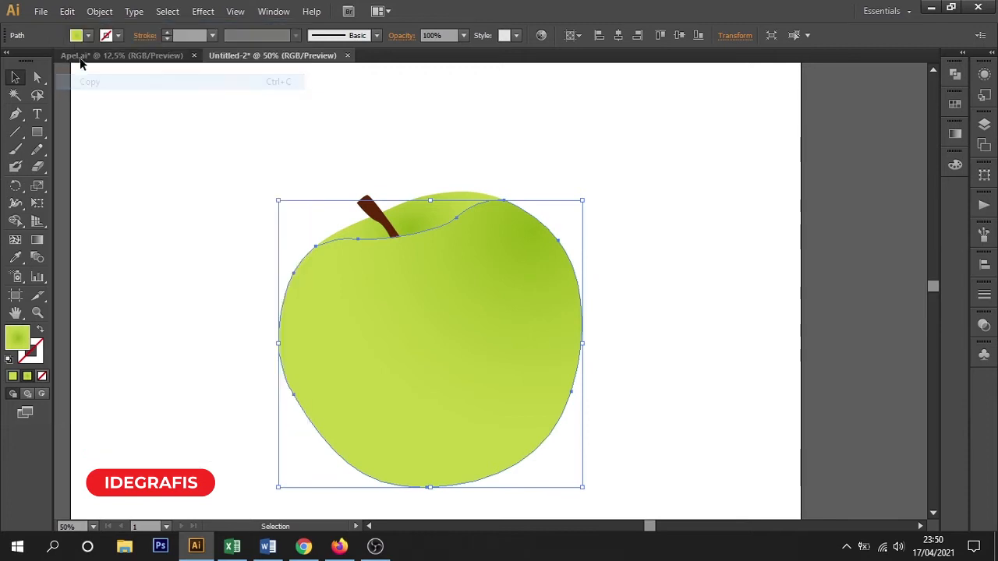
left_click(67, 12)
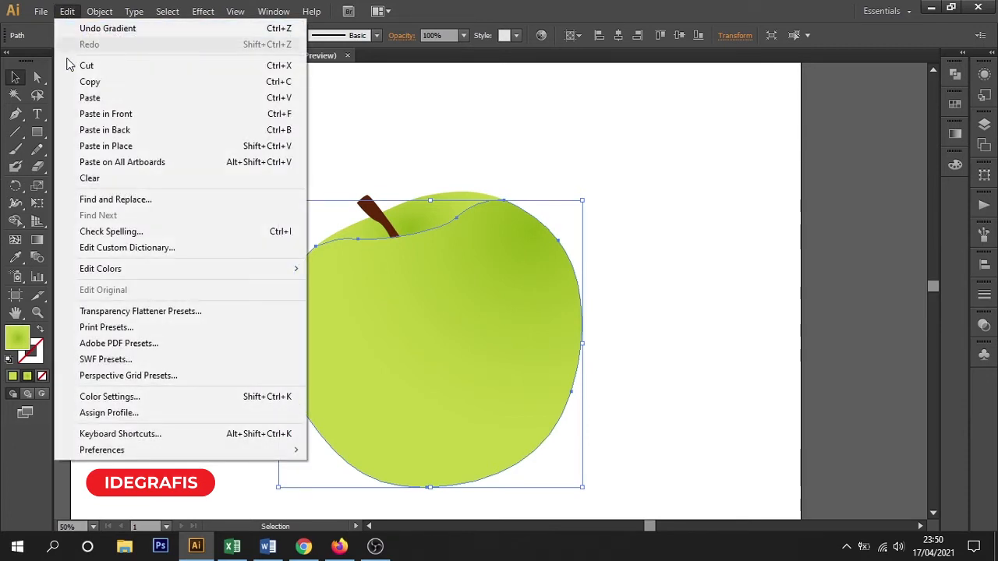
left_click(85, 148)
Fill the duplicate body with the green-to-transparent linear gradient sampled from the palette
left_click_drag(142, 264, 376, 290)
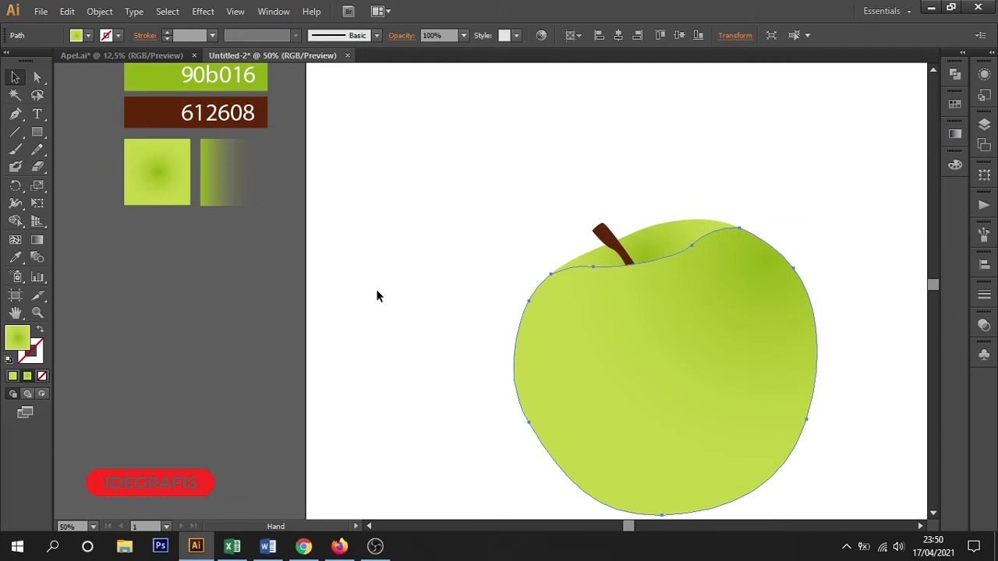
left_click(14, 257)
left_click(226, 194)
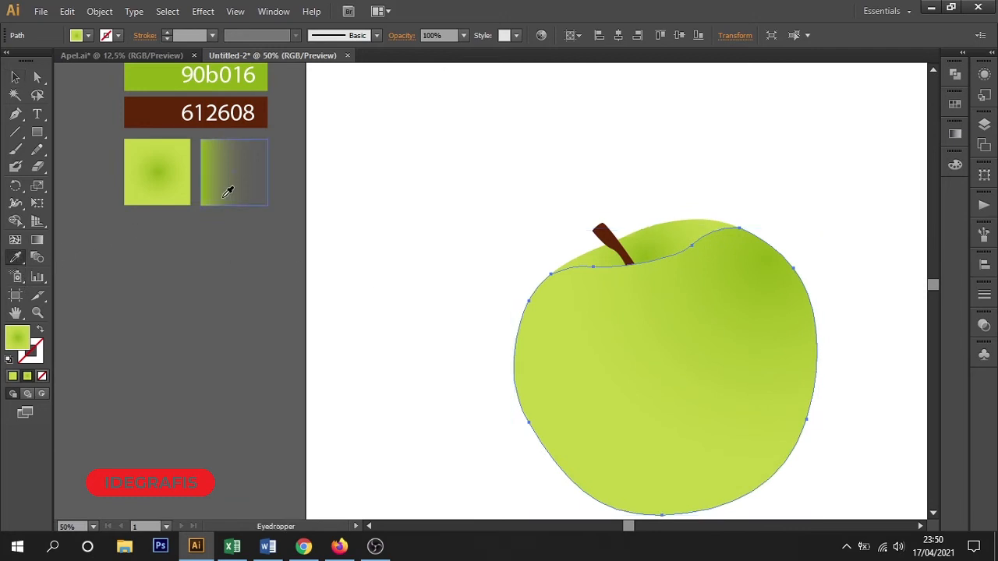
left_click(228, 183)
Angle the duplicate's linear gradient from dark green at the apple's lower-left edge to transparent toward the upper right, and deselect it
left_click_drag(364, 226, 229, 157)
left_click(37, 240)
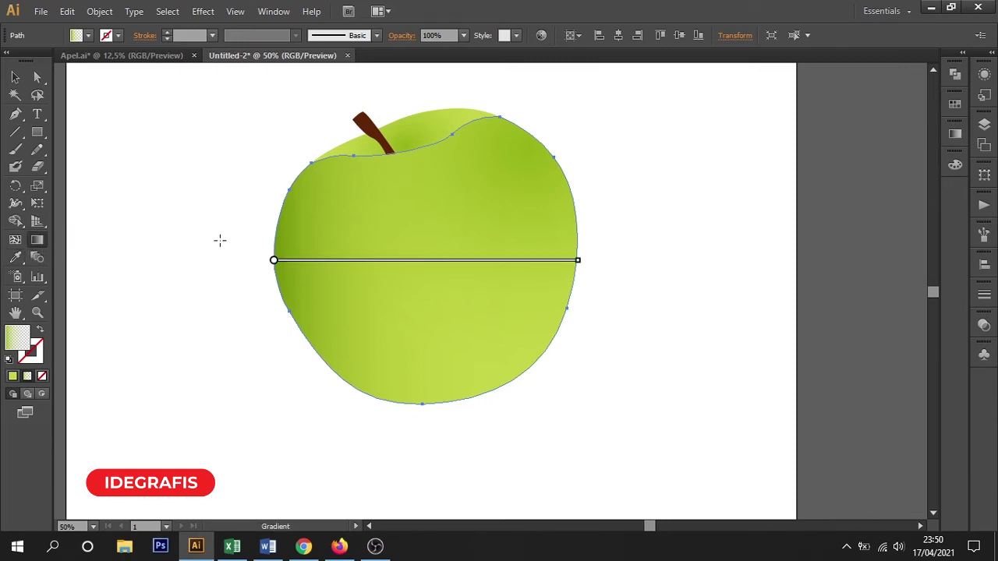
mouse_move(366, 358)
left_mouse_down()
mouse_move(439, 180)
mouse_move(454, 186)
left_mouse_up()
left_click_drag(356, 403, 476, 148)
left_click_drag(375, 411, 483, 187)
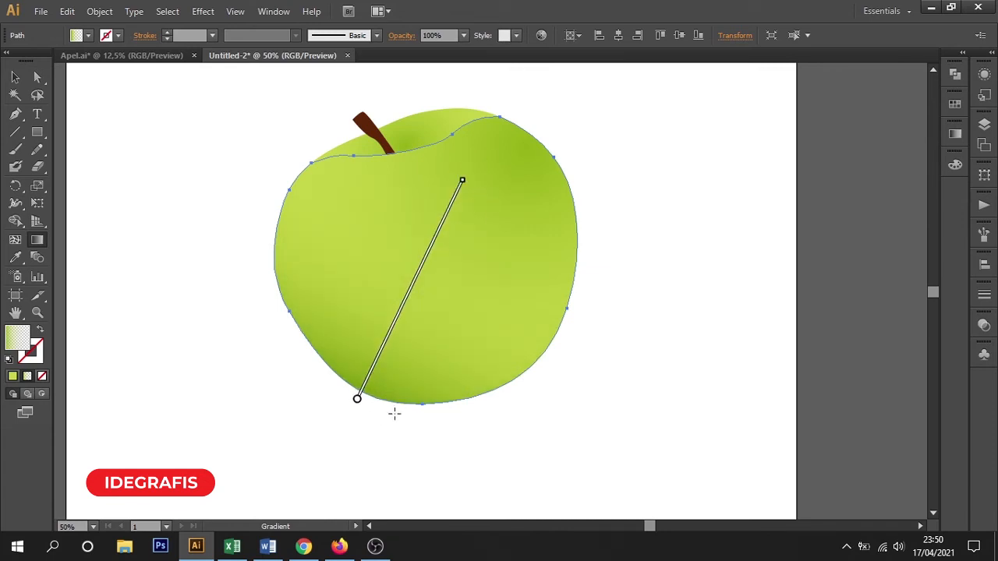
mouse_move(376, 403)
left_mouse_down()
mouse_move(443, 282)
mouse_move(466, 202)
left_mouse_up()
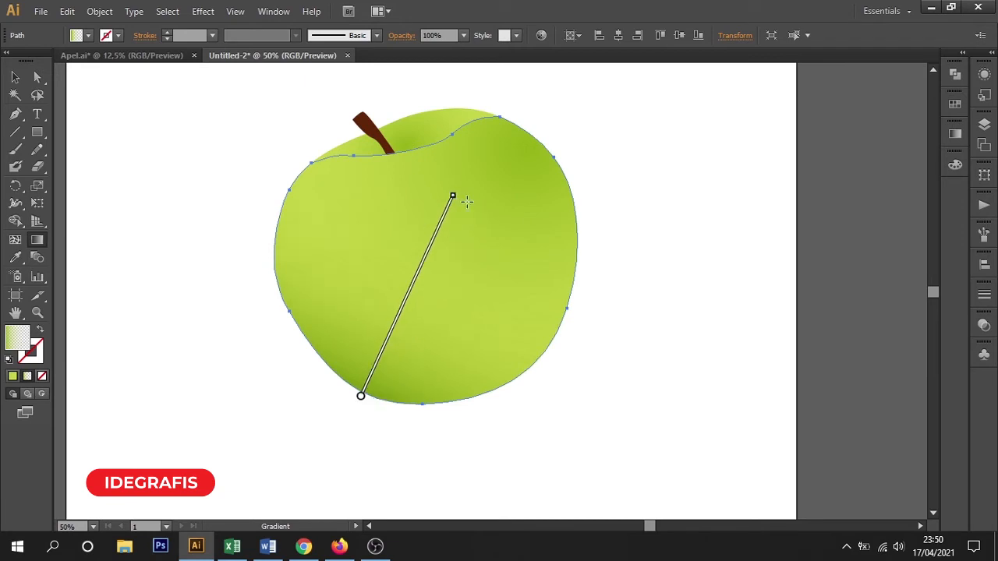
left_click_drag(350, 231, 352, 268)
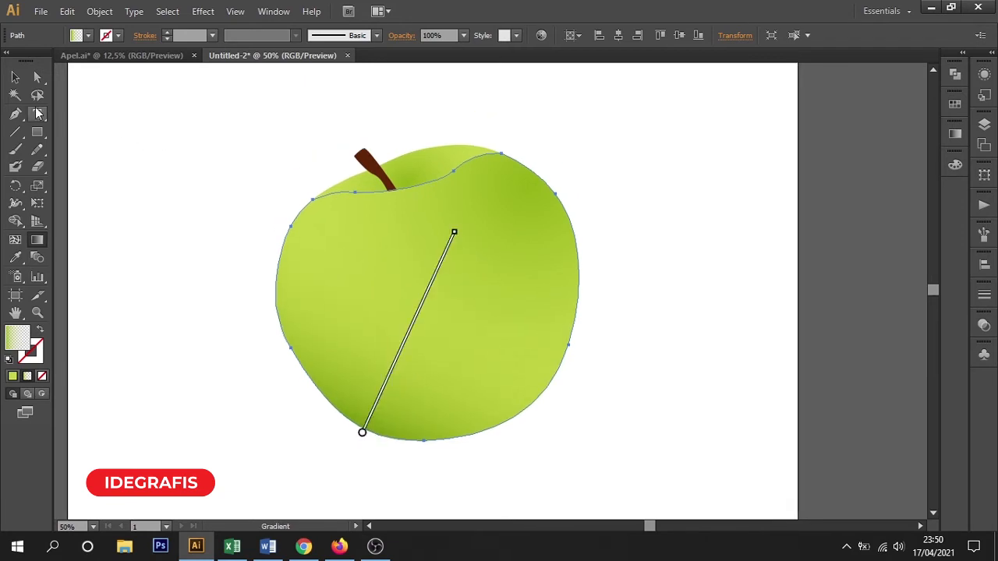
left_click(17, 79)
left_click(223, 141)
left_click_drag(188, 190, 333, 174)
left_click_drag(403, 294, 333, 279)
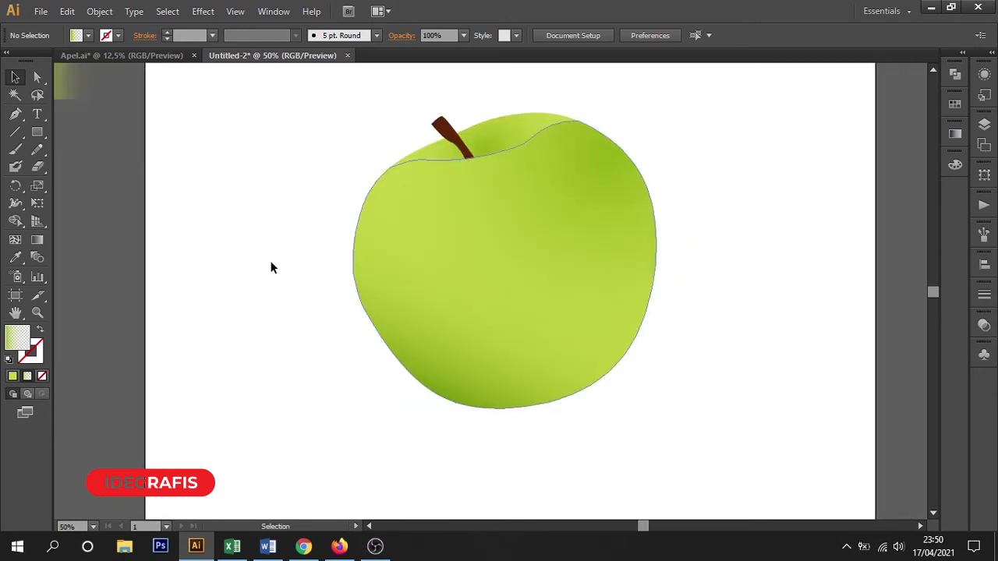
left_click(481, 306)
left_click_drag(521, 303, 760, 323)
key("ctrl+z")
left_click(239, 334)
Draw a circle with the Ellipse tool in the empty area off the artboard, below the gradient swatches
left_click_drag(284, 313, 382, 320)
left_click_drag(41, 141, 73, 164)
left_click_drag(113, 200, 219, 301)
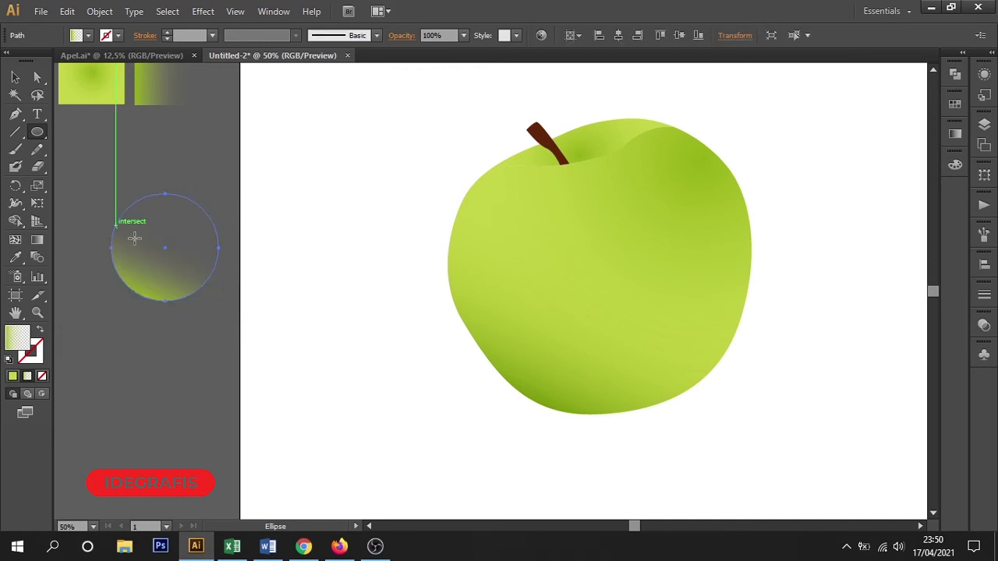
Set both colour stops of the circle's gradient to White
left_click(955, 134)
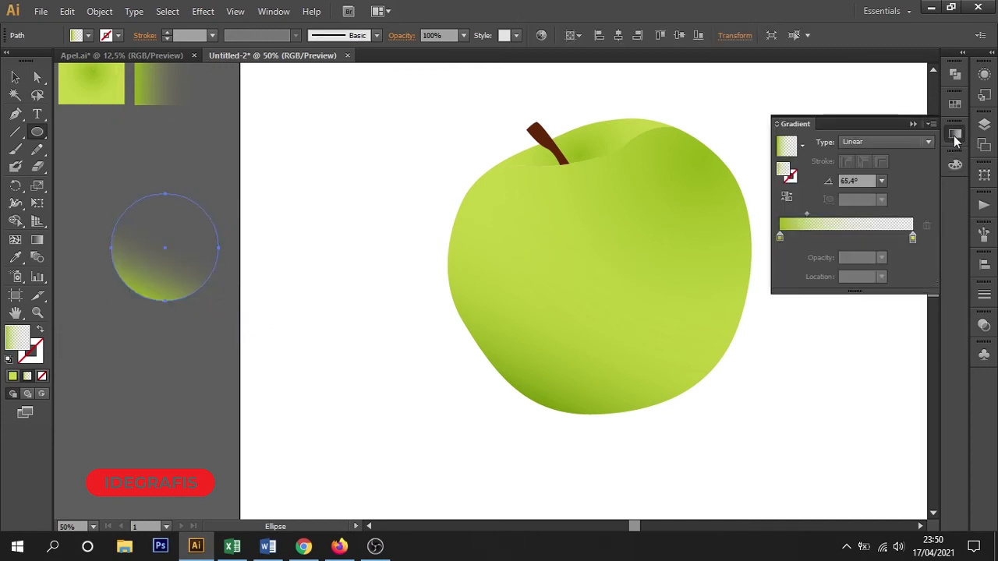
left_click(914, 238)
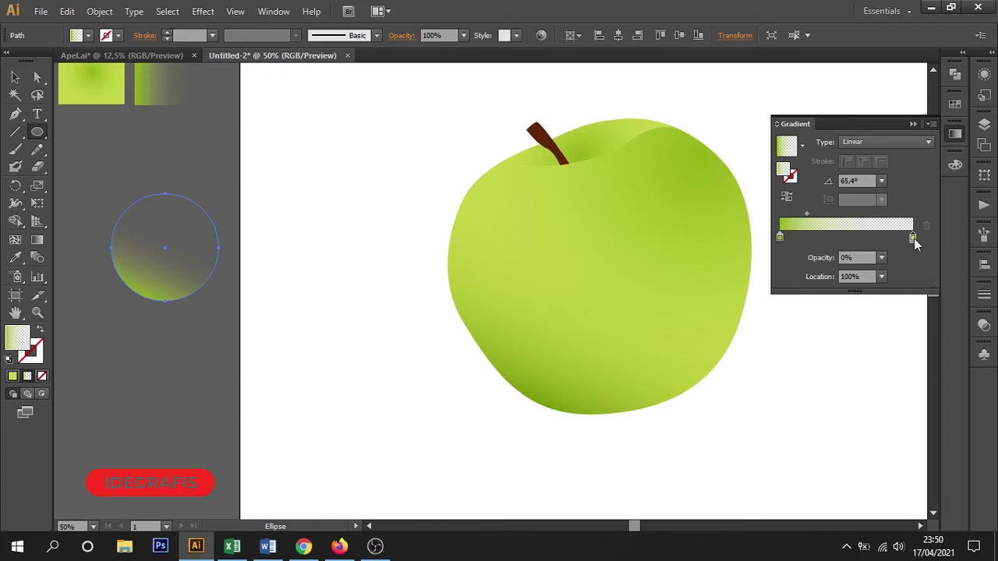
double_click(914, 238)
left_click(743, 284)
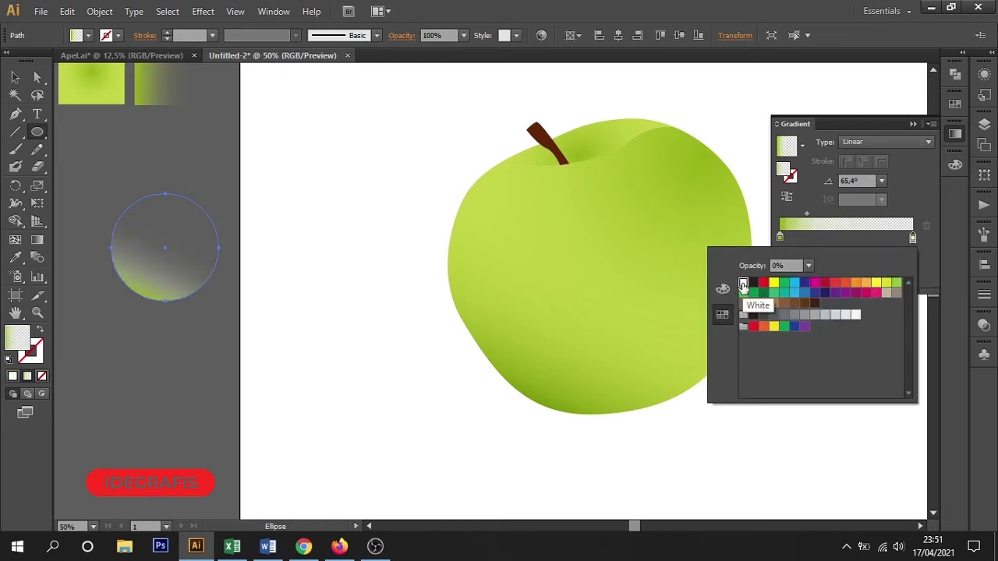
left_click(780, 238)
double_click(778, 239)
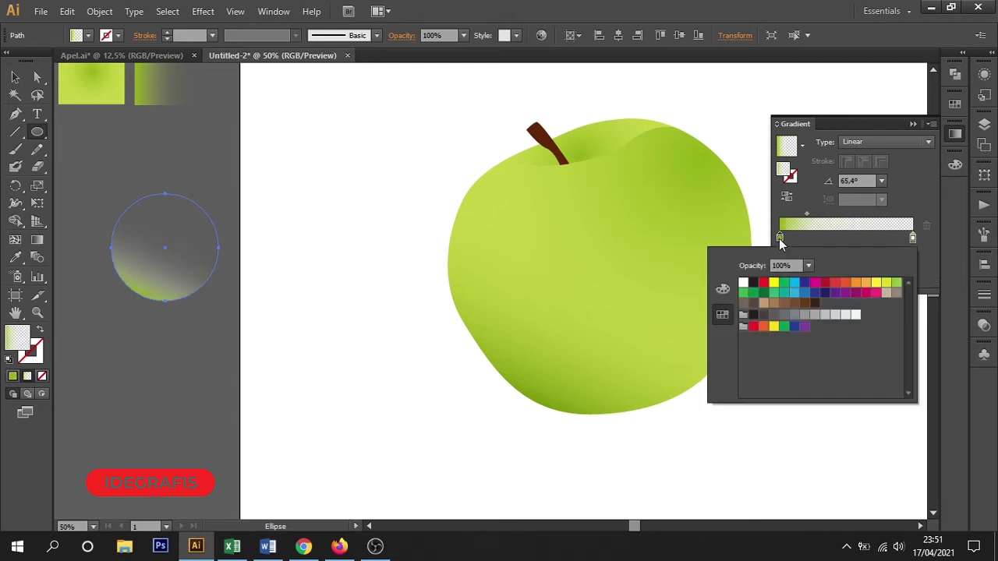
left_click(744, 284)
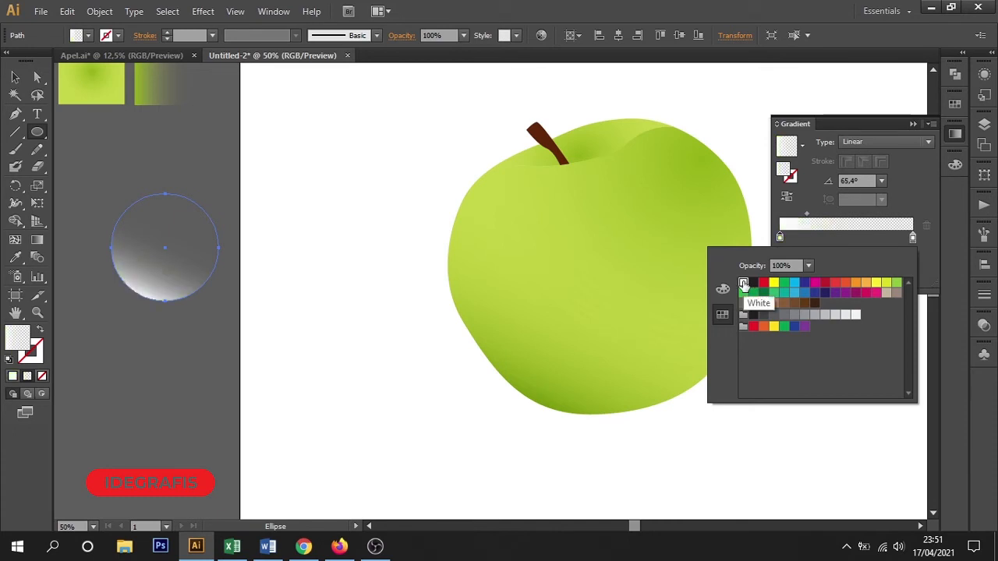
Change the circle's gradient type to Radial
left_click(870, 145)
left_click(870, 146)
left_click(867, 167)
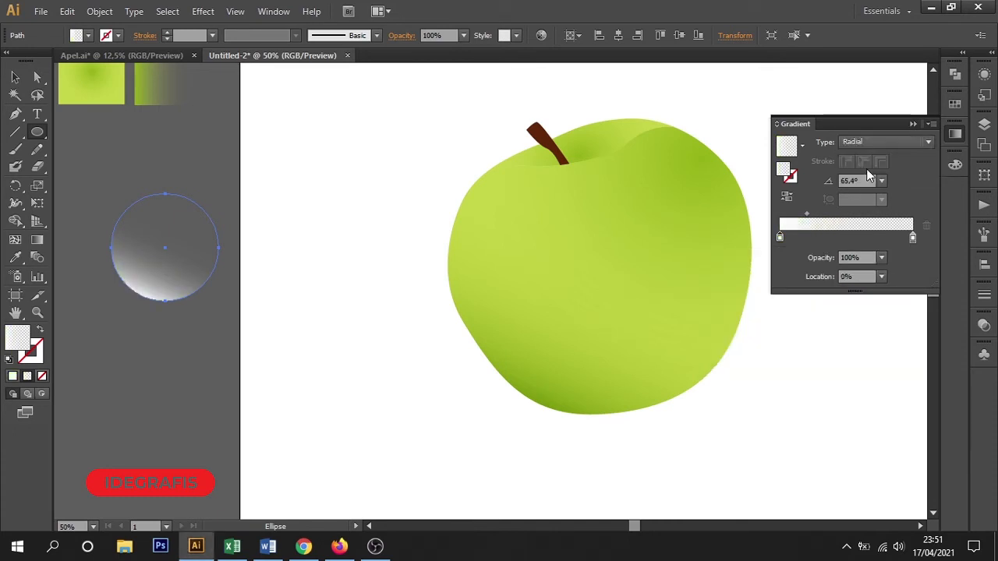
Move the white gradient circle onto the apple's left side and enlarge it to about the apple's height
left_click(16, 78)
left_click(142, 142)
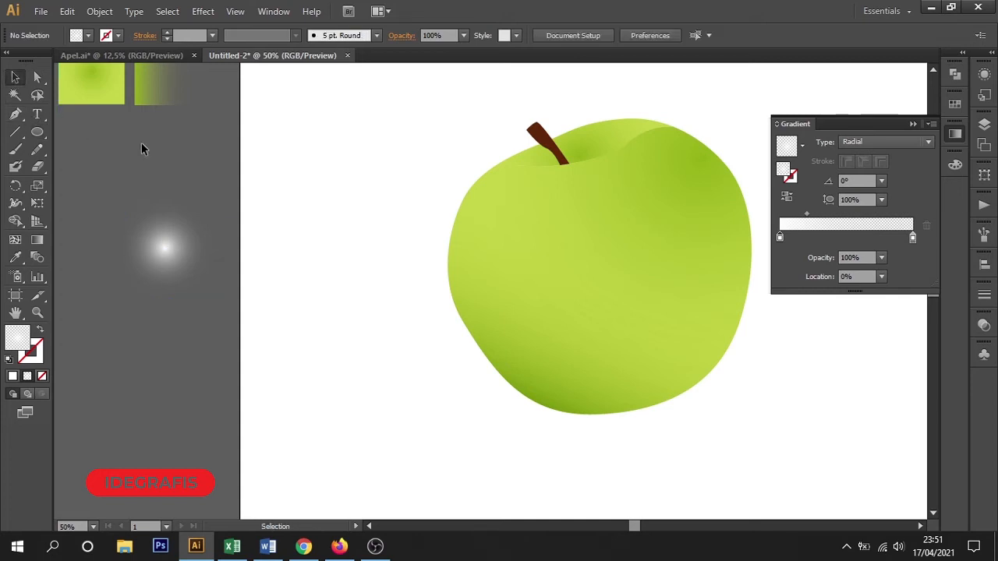
left_click(185, 237)
left_click_drag(194, 263, 661, 267)
mouse_move(583, 272)
left_mouse_down()
mouse_move(574, 283)
mouse_move(577, 274)
left_mouse_up()
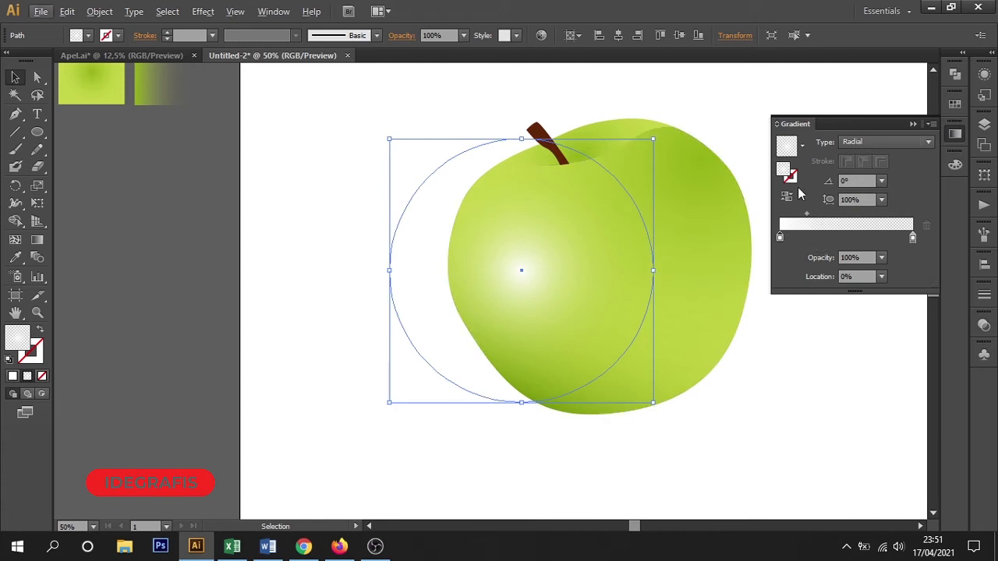
Set the white highlight circle's opacity to 60% and deselect it
left_click(463, 37)
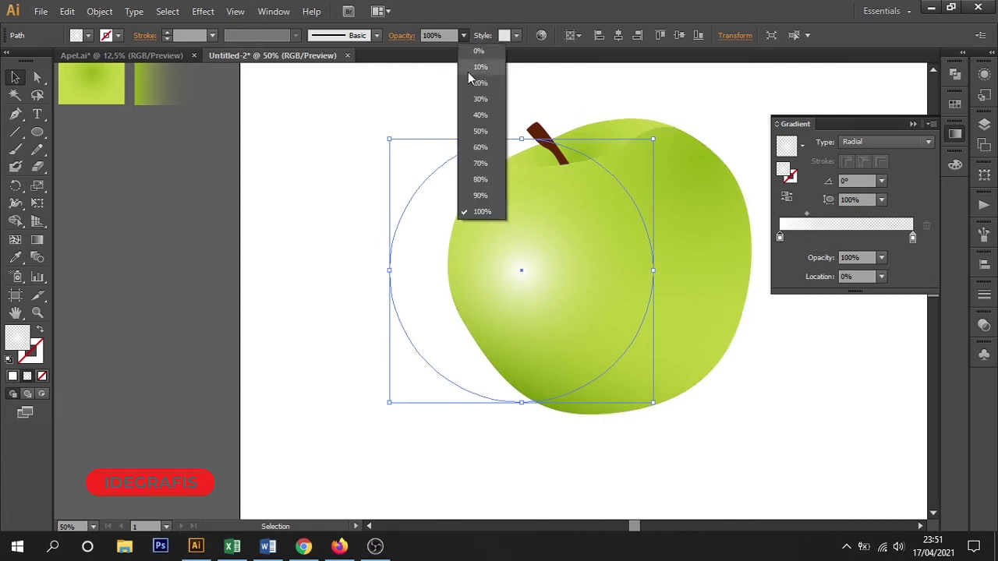
left_click(478, 146)
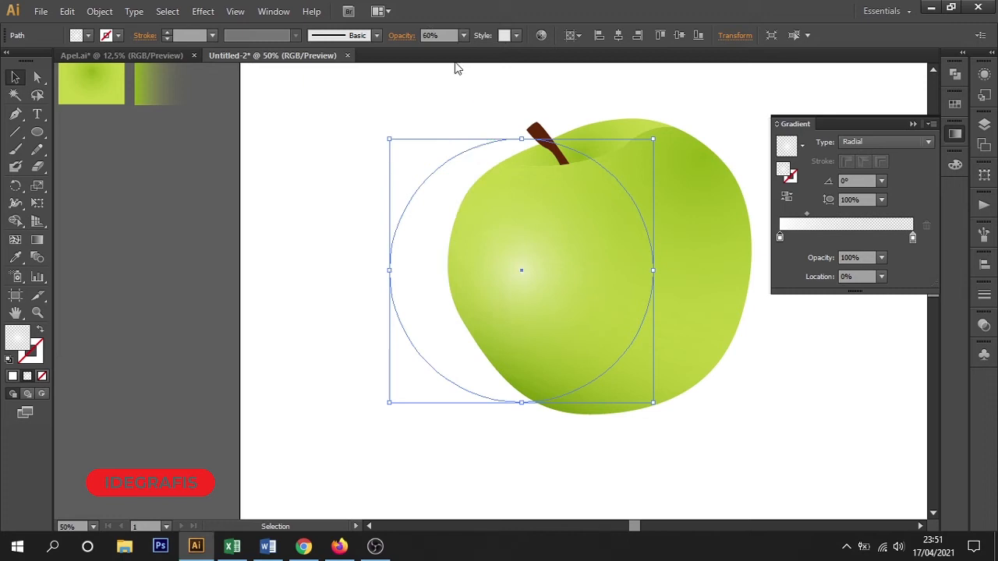
left_click(445, 98)
left_click_drag(301, 296, 233, 321)
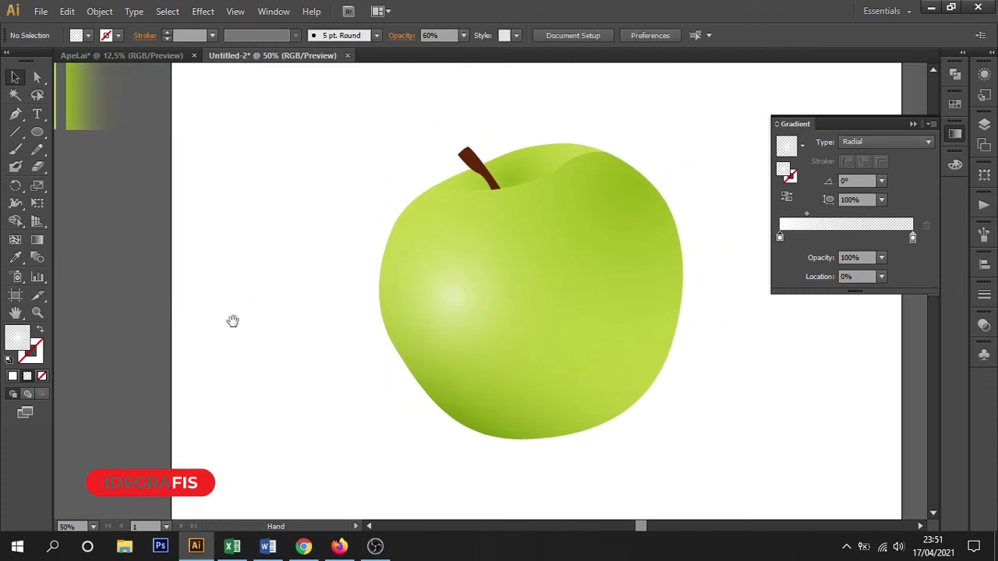
Duplicate the highlight circle onto the apple's top edge, right of the stem, and flatten the copy into a wide ellipse
left_click(453, 325)
left_click_drag(494, 327, 502, 272)
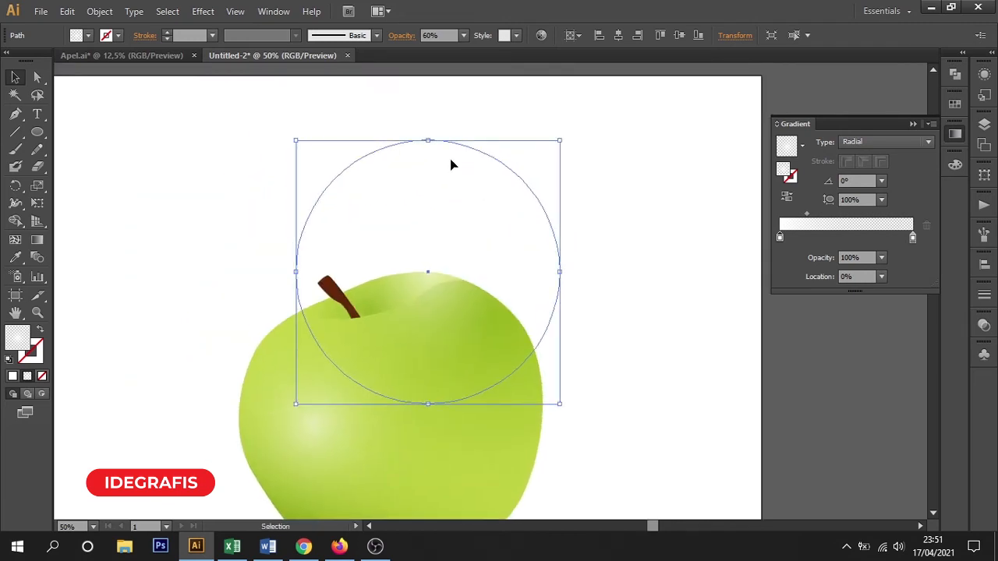
left_click_drag(431, 140, 428, 255)
key("ctrl+z")
key("v")
left_click_drag(496, 291, 486, 241)
left_click(546, 245)
left_click(536, 280)
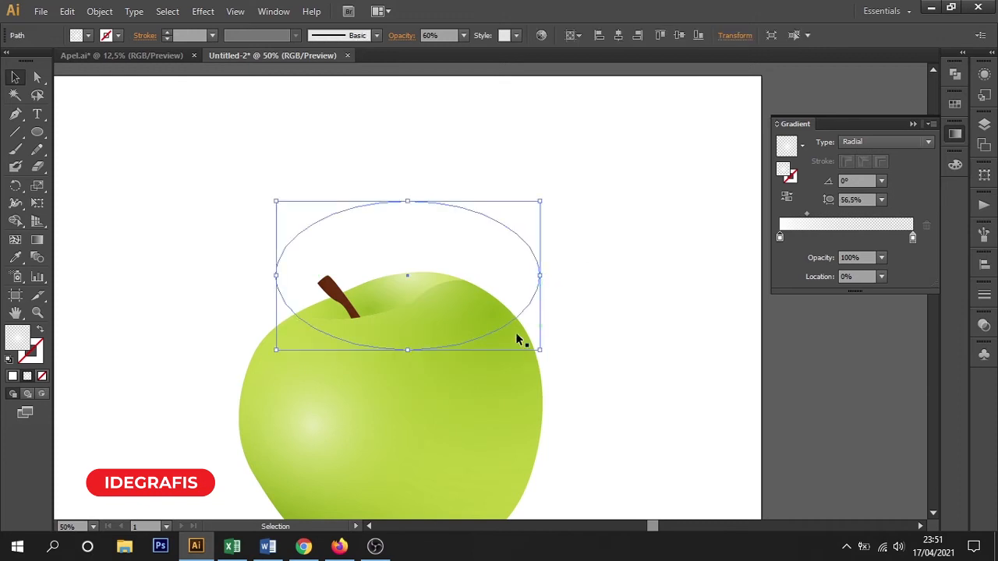
Flatten the top highlight ellipse further, tilt it about 4.5° to follow the apple's upper rim, reposition it there and deselect it
left_click_drag(540, 275, 474, 268)
left_click(561, 262)
left_click_drag(229, 195, 662, 351)
left_click(583, 323)
left_click_drag(416, 447, 429, 332)
left_click_drag(438, 235, 446, 299)
left_click_drag(697, 396, 700, 368)
left_click_drag(494, 305, 499, 277)
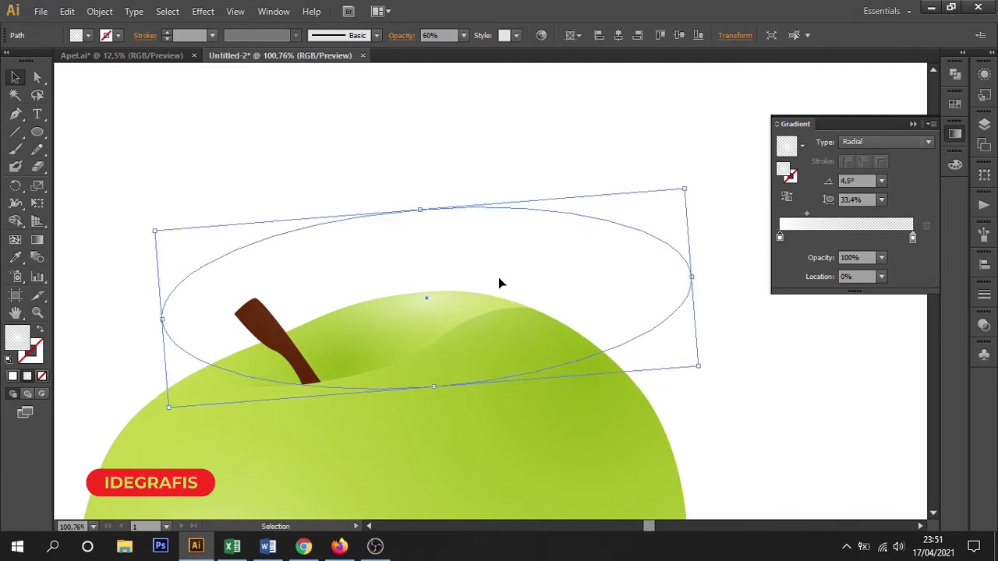
left_click(772, 356)
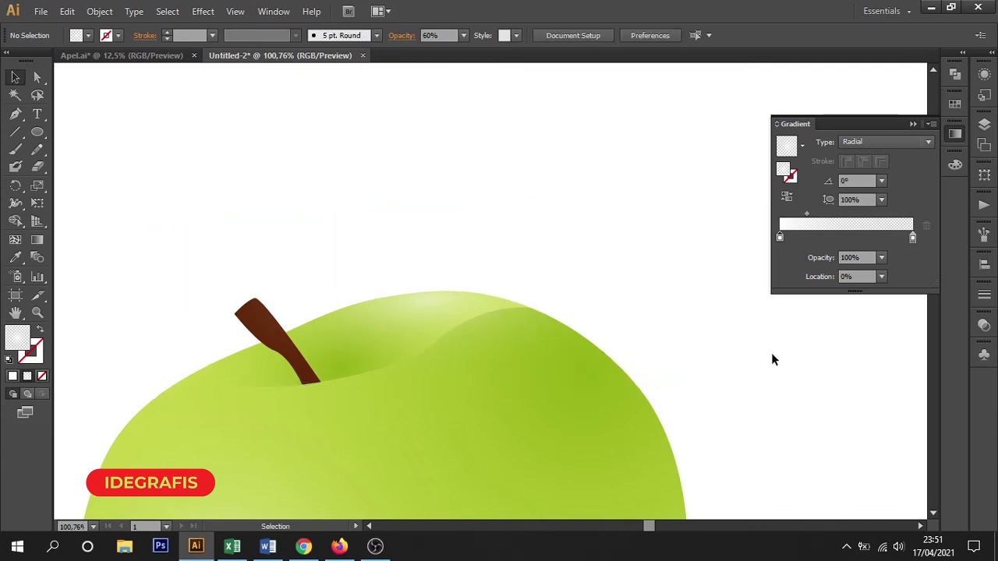
Enlarge the highlight circle on the apple's left side slightly around its centre and deselect it
key("ctrl+0")
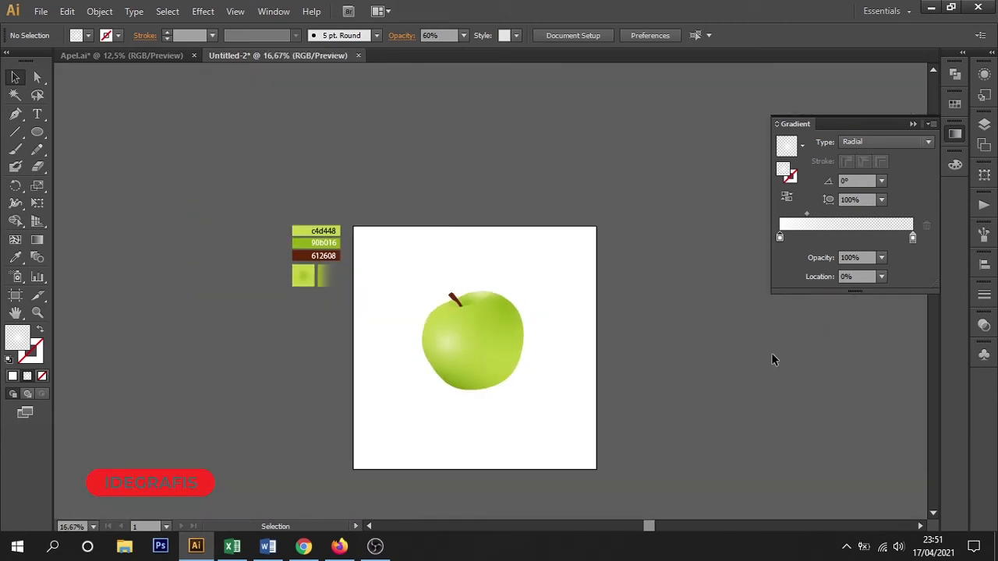
left_click_drag(503, 303, 509, 289)
left_click_drag(536, 324, 693, 422)
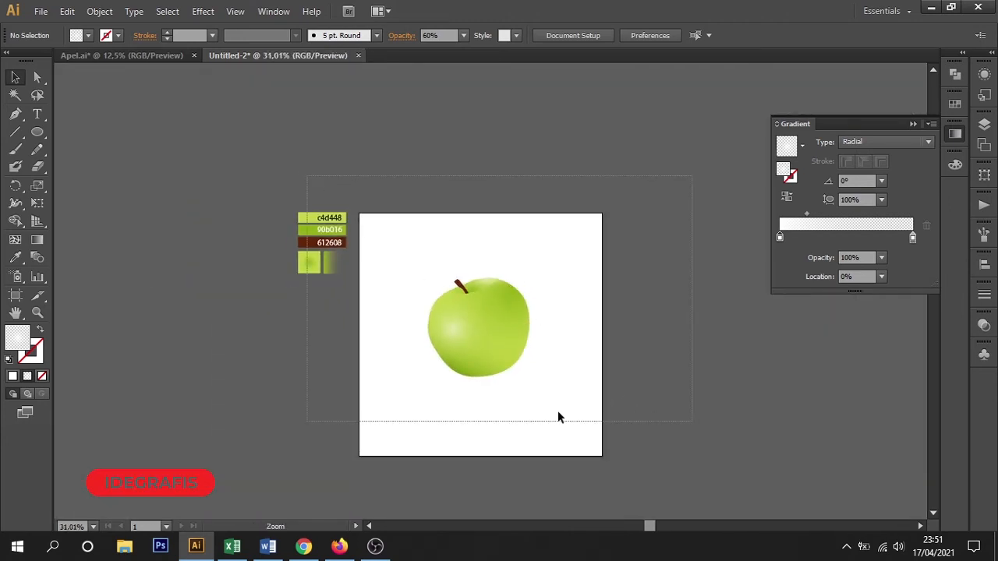
left_click(417, 360)
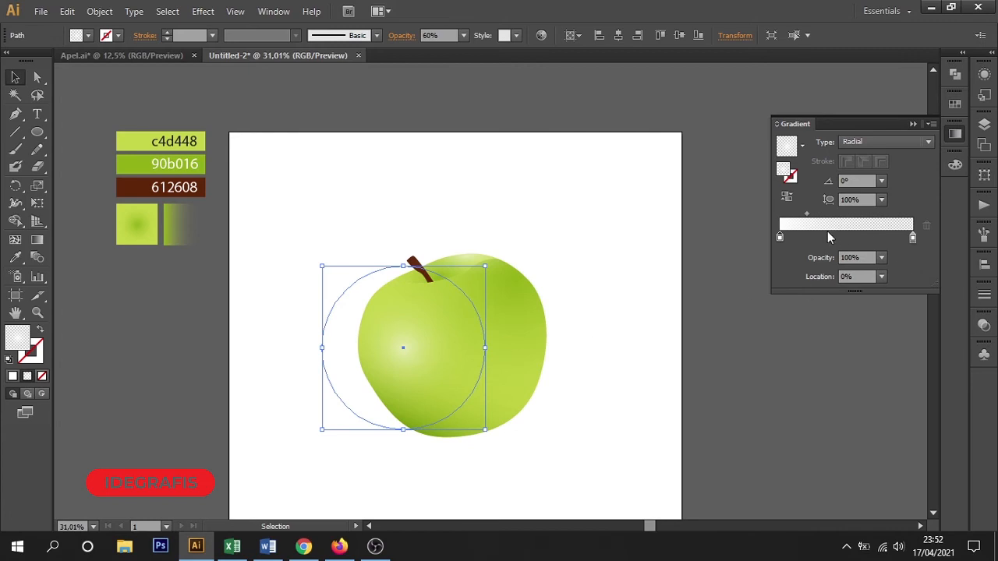
double_click(780, 236)
left_click(723, 290)
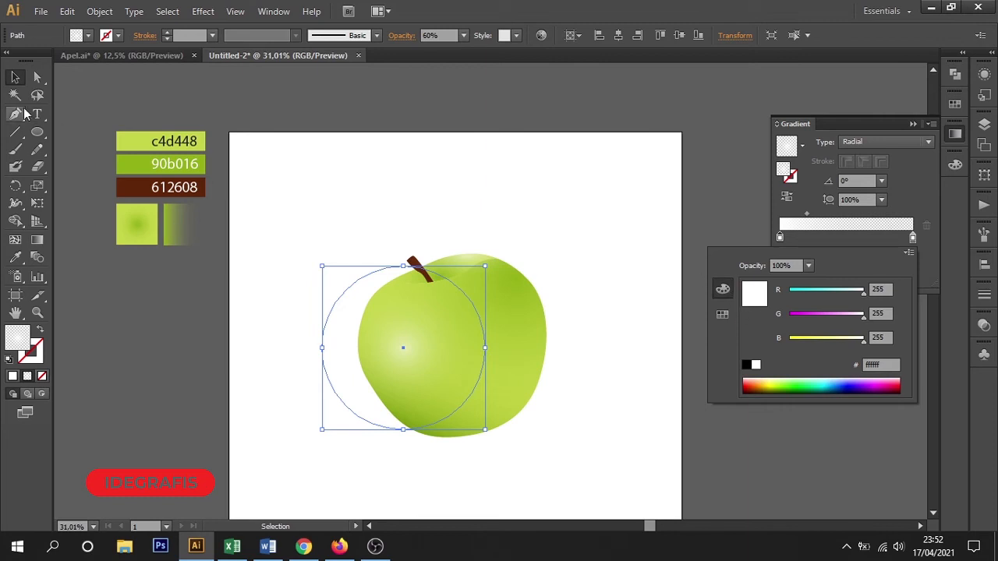
left_click(297, 94)
left_click_drag(563, 216, 555, 200)
left_click(447, 343)
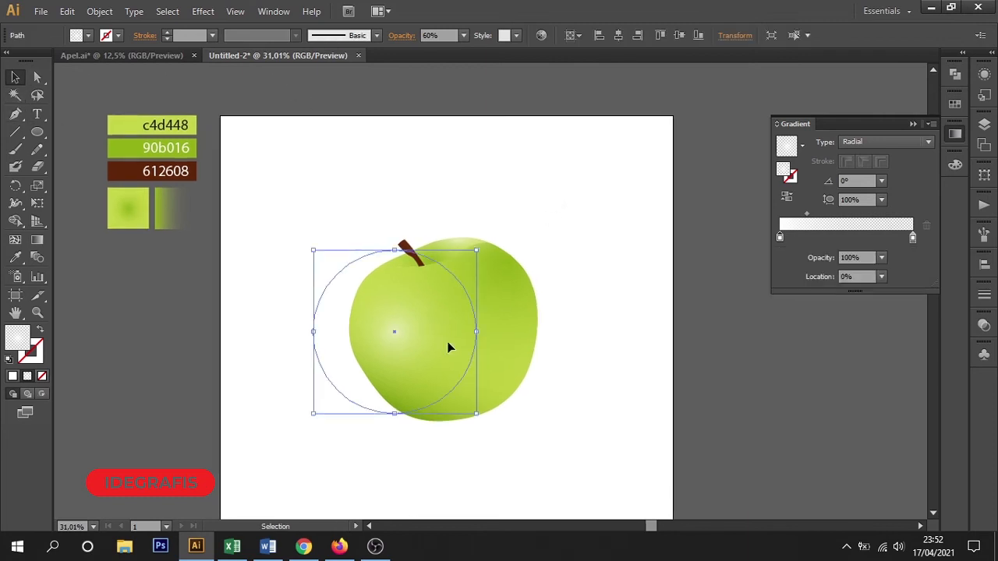
left_click_drag(476, 332, 445, 326)
left_click(604, 329)
mouse_move(588, 329)
left_mouse_down()
mouse_move(578, 278)
mouse_move(567, 334)
mouse_move(589, 336)
left_mouse_up()
left_click_drag(626, 364, 610, 336)
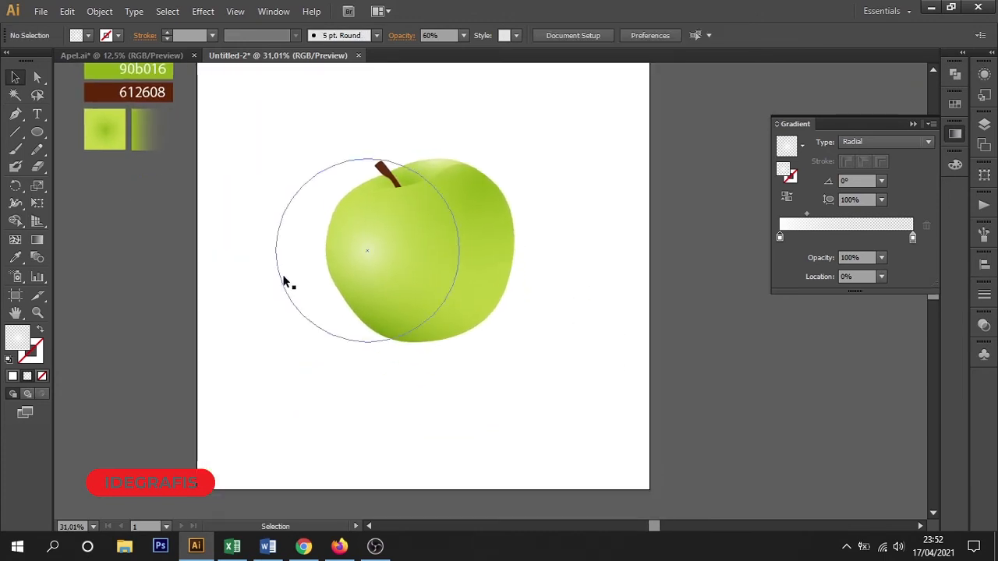
Draw a circle off the artboard below the gradient swatches and set both of its radial gradient's colour stops to black (000000)
key("l")
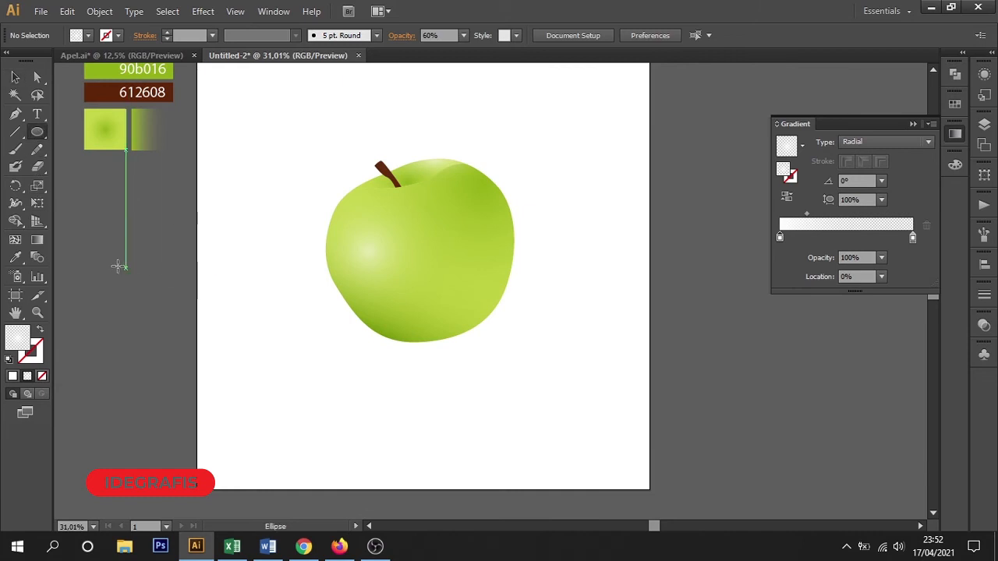
left_click_drag(117, 263, 186, 318)
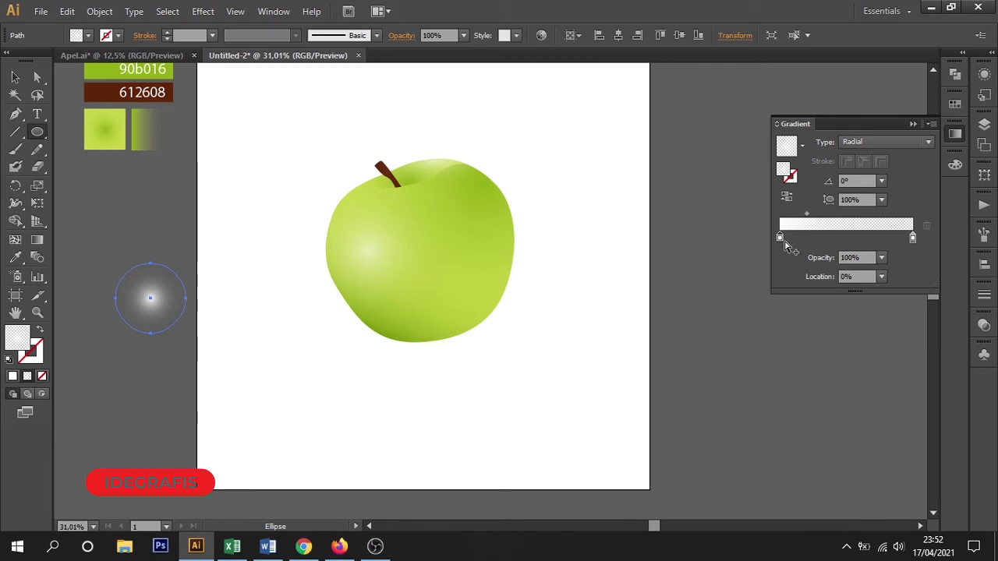
double_click(781, 239)
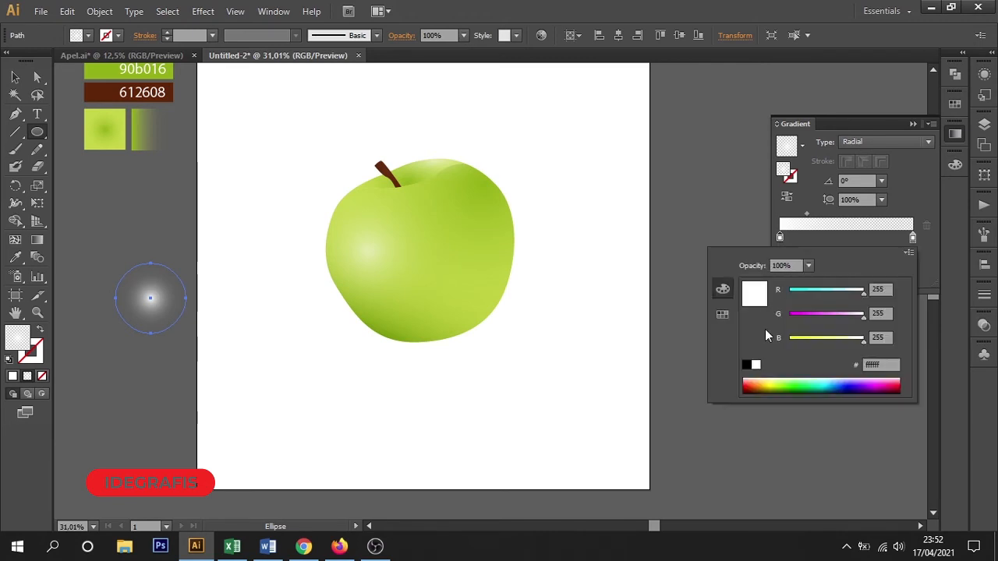
left_click(749, 365)
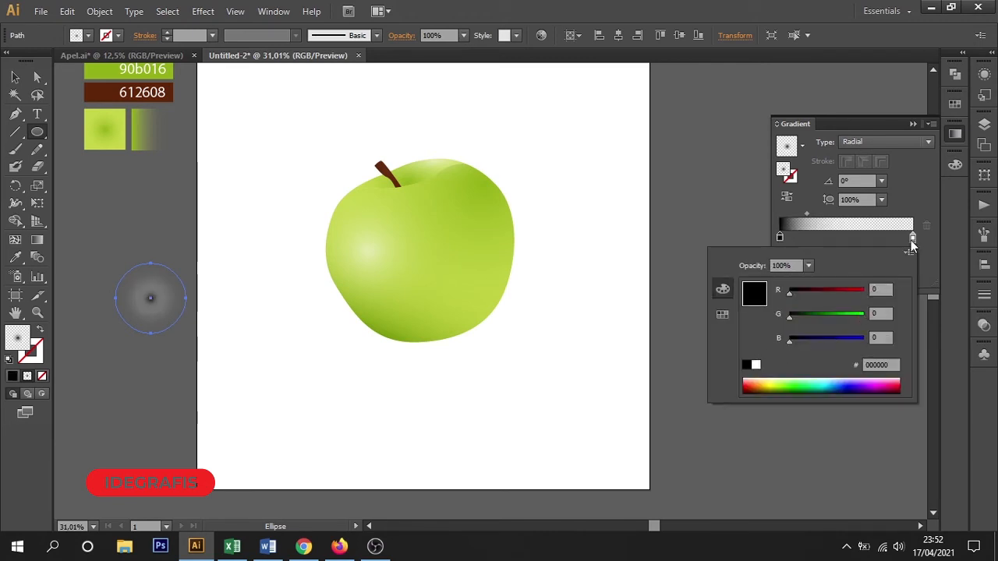
double_click(913, 238)
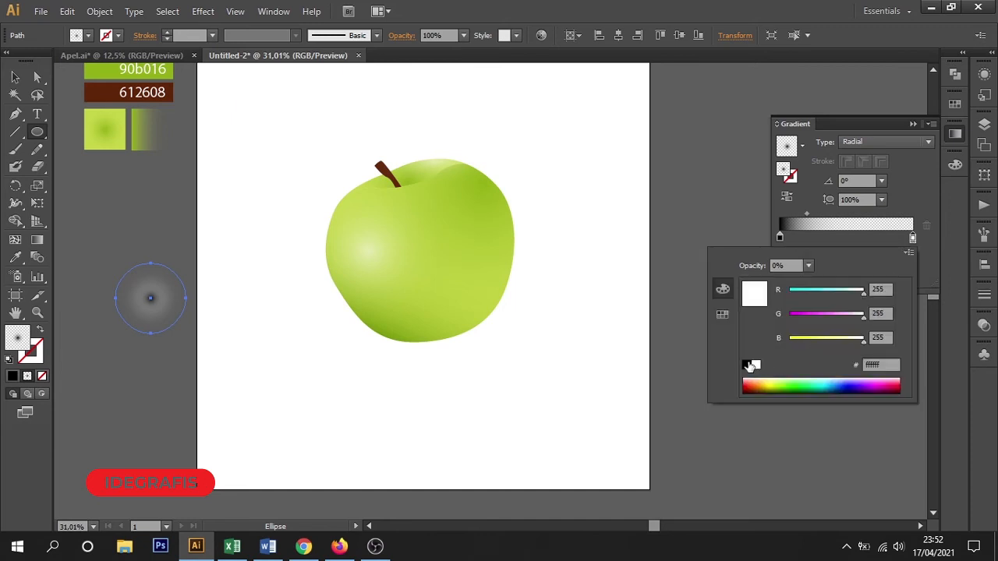
left_click(749, 365)
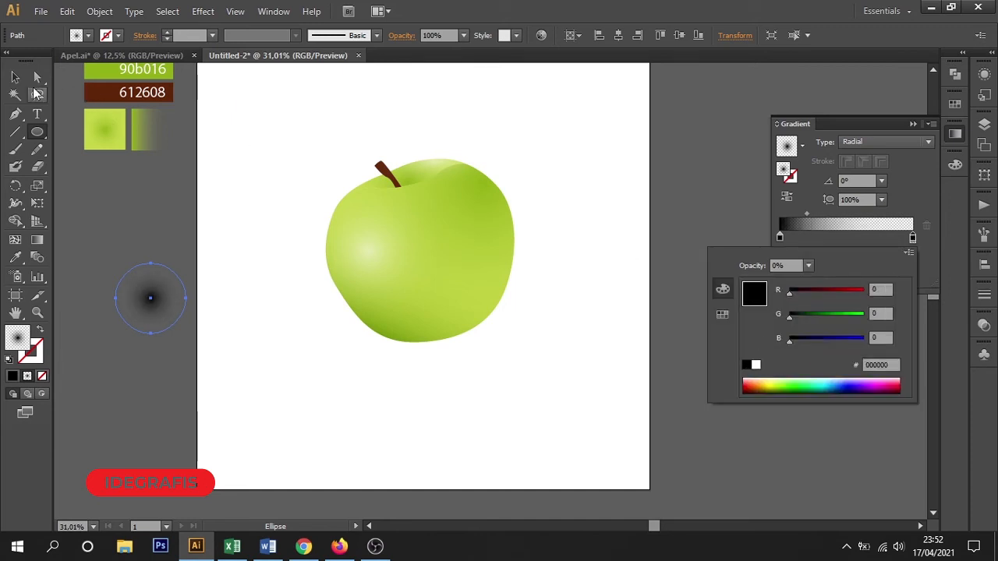
key("Escape")
left_click(14, 76)
left_click(187, 285)
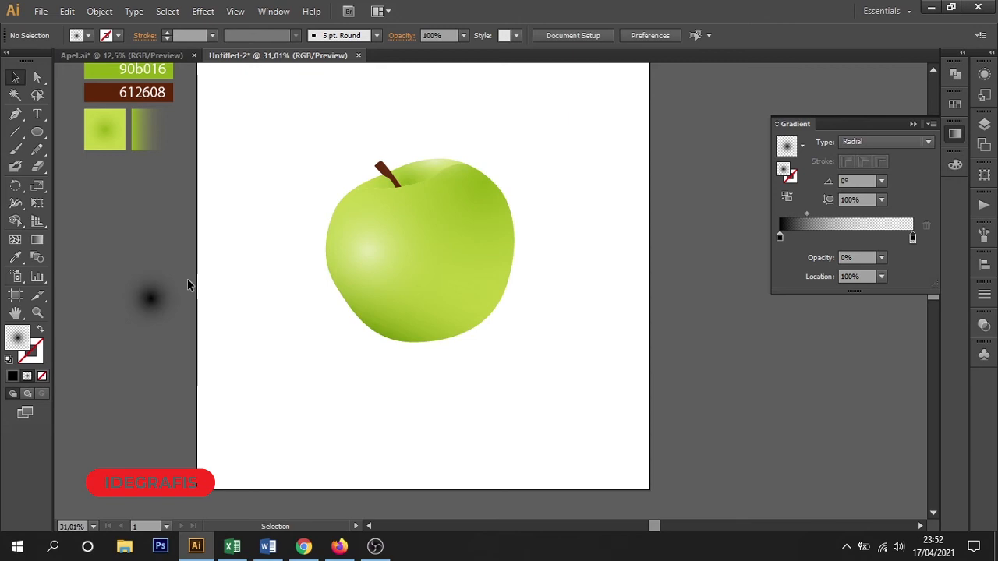
Place the black gradient circle at the apple's base and reshape it into a flat ellipse slightly wider than the apple
left_click(166, 299)
left_click_drag(186, 265, 478, 342)
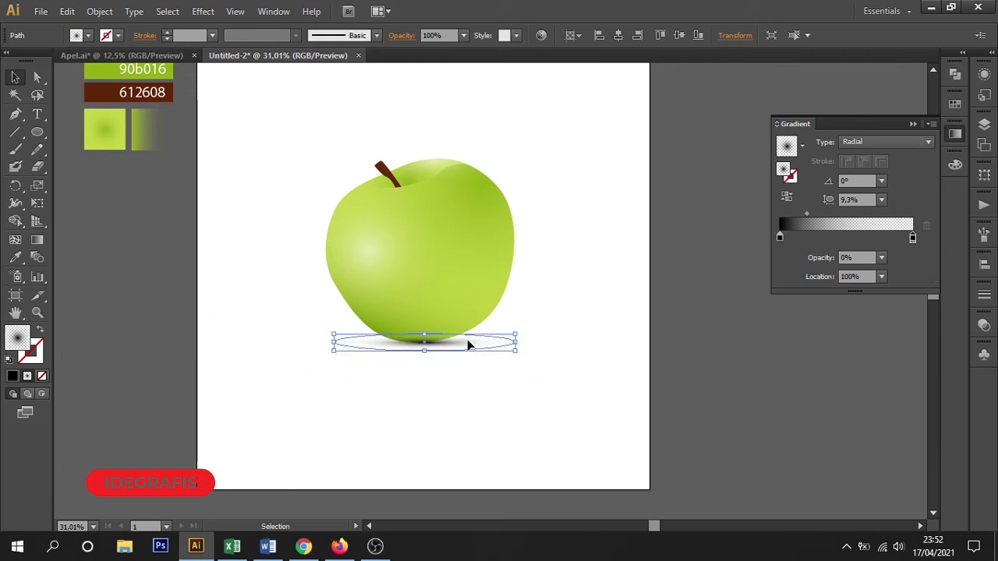
left_click(518, 347, "shift")
left_click(518, 347, "shift")
left_click_drag(514, 350, 546, 345)
Send the shadow ellipse behind the apple, fine-tune its height and position at the base, and deselect it
key("ctrl+[")
left_click_drag(427, 359, 426, 361)
left_click_drag(235, 242, 647, 404)
left_click_drag(460, 309, 462, 300)
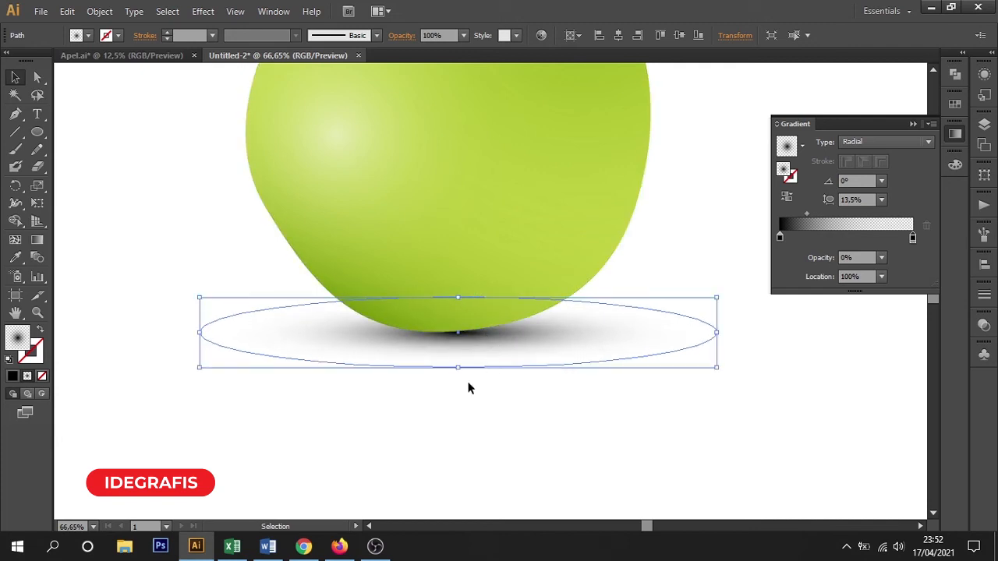
left_click_drag(457, 373, 458, 372)
mouse_move(538, 343)
left_mouse_down()
mouse_move(538, 361)
mouse_move(529, 355)
left_mouse_up()
left_click(528, 402)
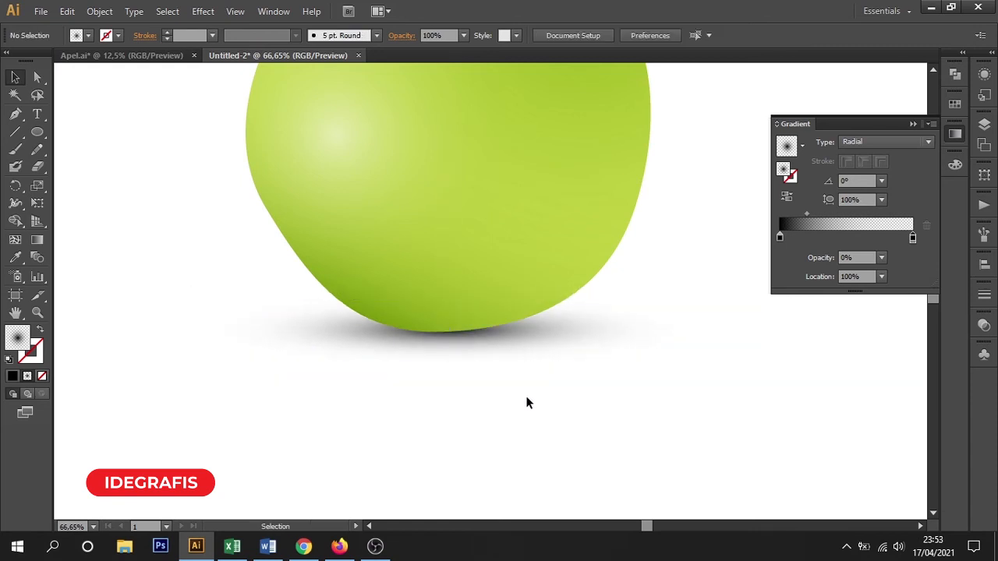
key("ctrl+minus")
key("ctrl+minus")
key("ctrl+minus")
key("ctrl+minus")
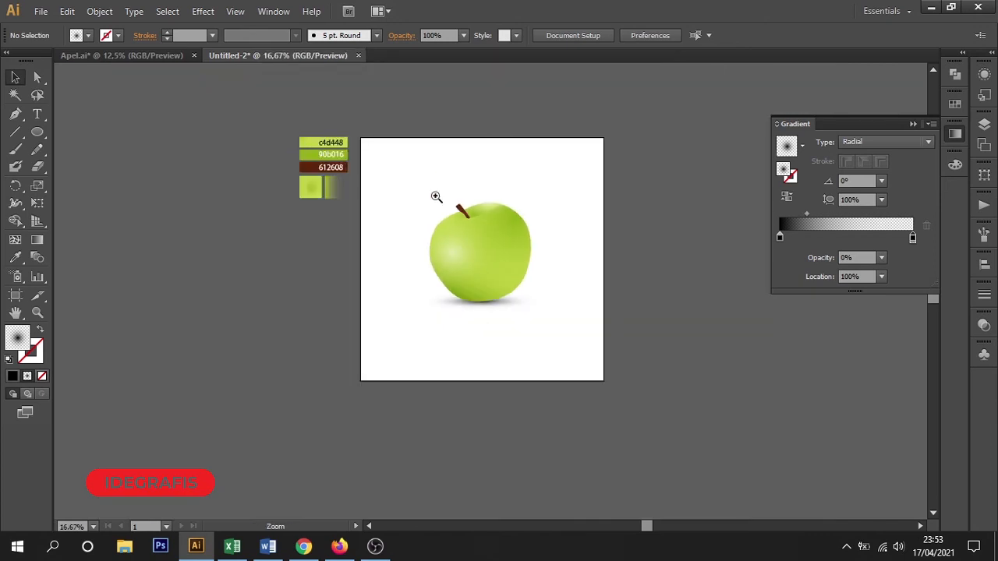
left_click(702, 406)
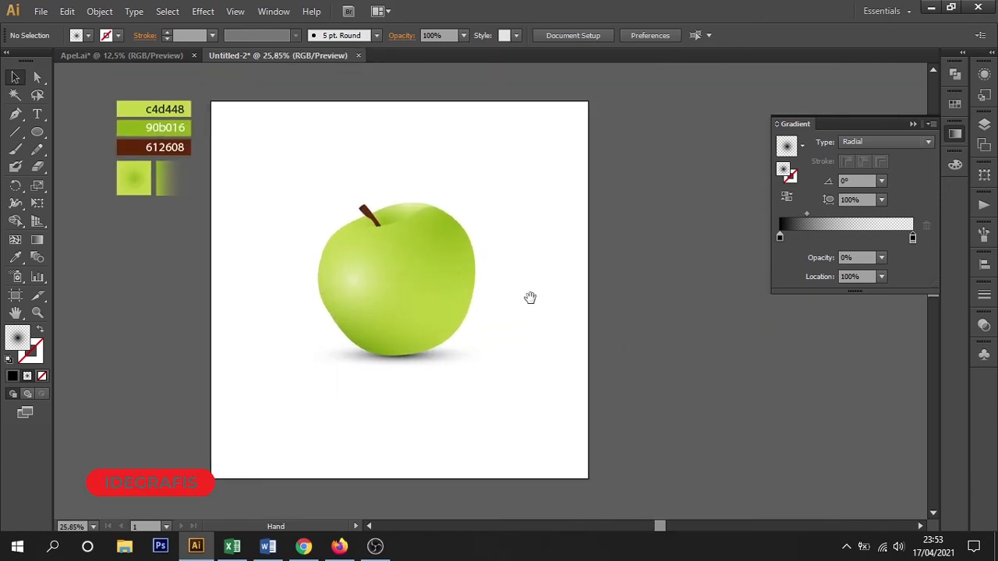
left_click(38, 133)
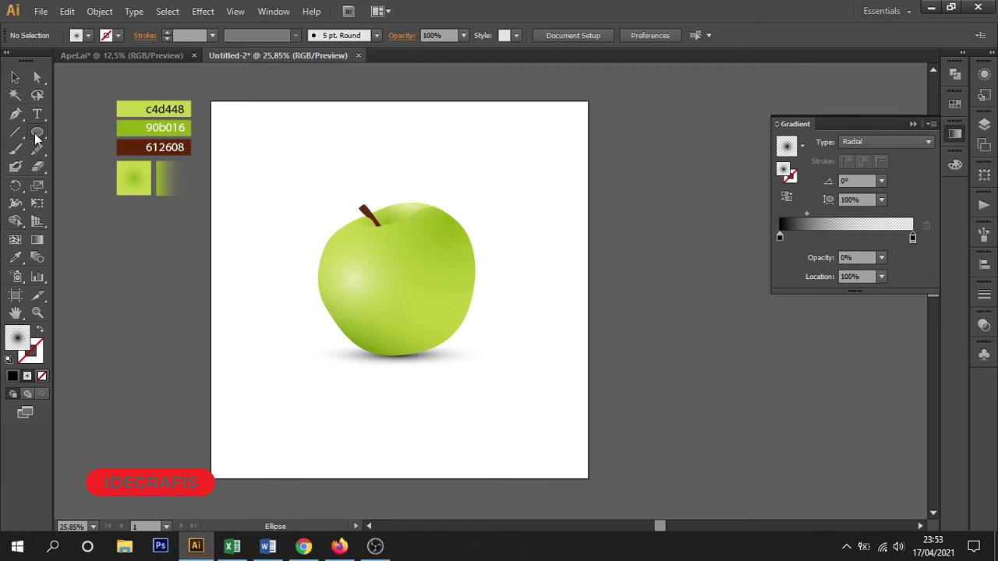
left_click(15, 78)
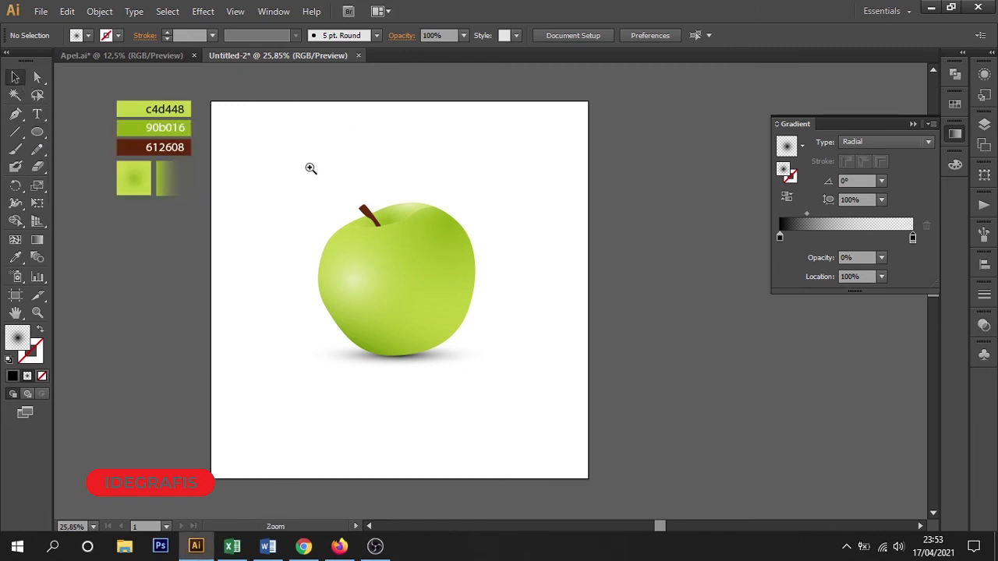
Select only the brown stem, leaving out the overlapping highlight ellipses, bring it to the front and deselect it
left_click_drag(310, 168, 450, 256)
left_click(352, 251)
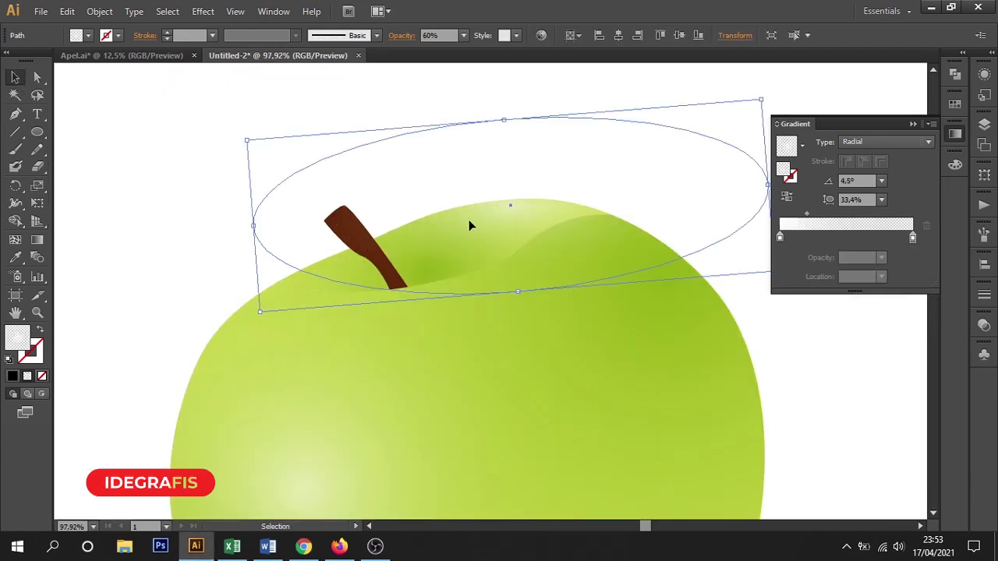
left_click(195, 180)
left_click_drag(201, 137, 333, 220)
left_click(433, 178, "shift")
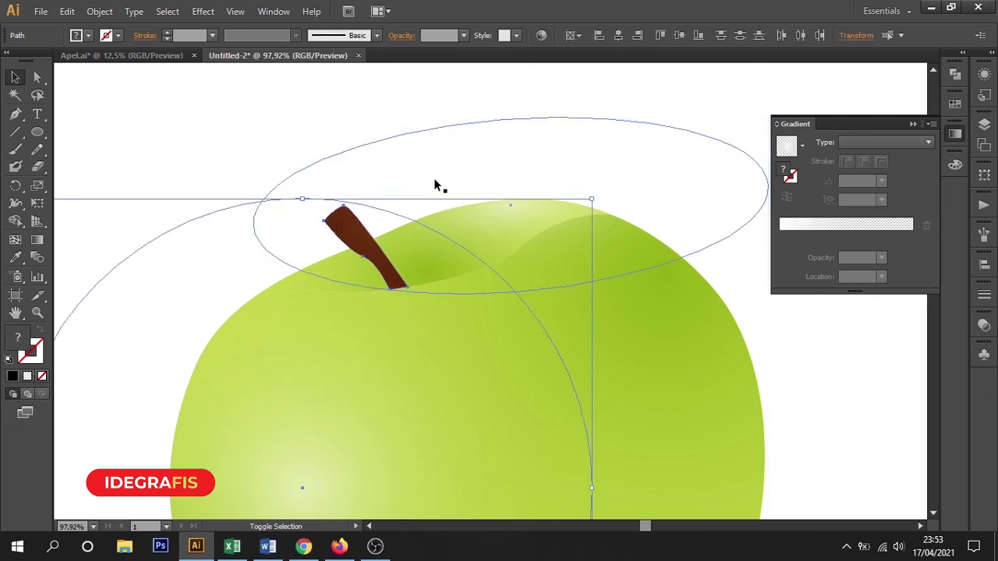
left_click(221, 277, "shift")
key("ctrl+shift+bracketright")
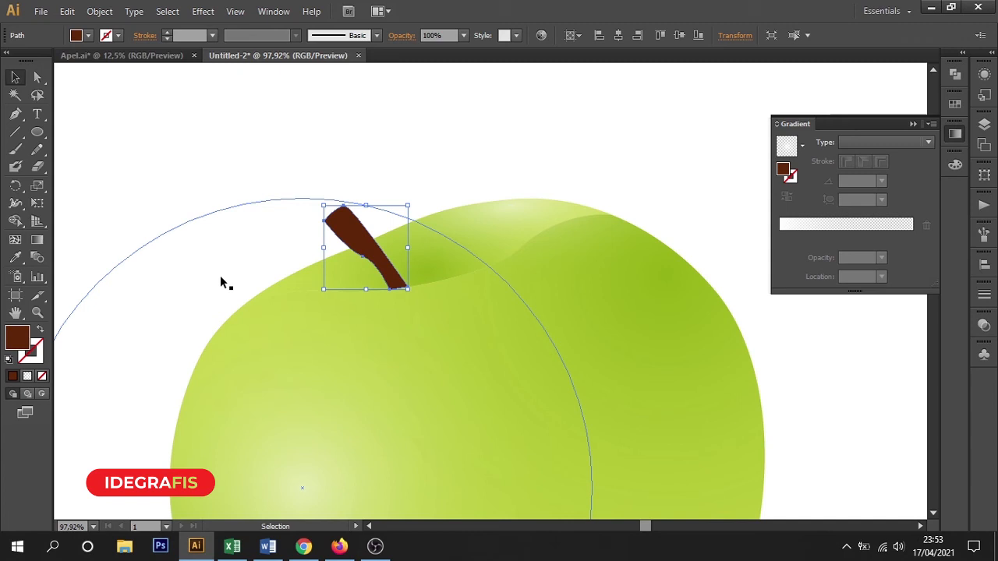
left_click(251, 148)
Draw a closed shape with the Pen tool over the stem's lower-left half, with a wavy edge running lengthwise along the stem
left_click(349, 234)
left_click(15, 113)
left_click_drag(251, 168, 597, 398)
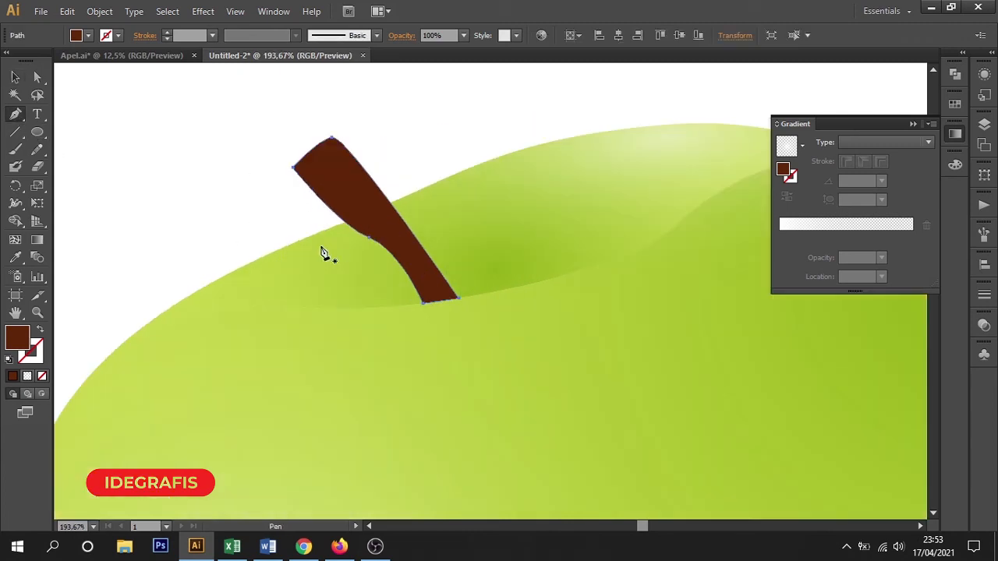
left_click_drag(273, 179, 487, 329)
left_click(432, 277)
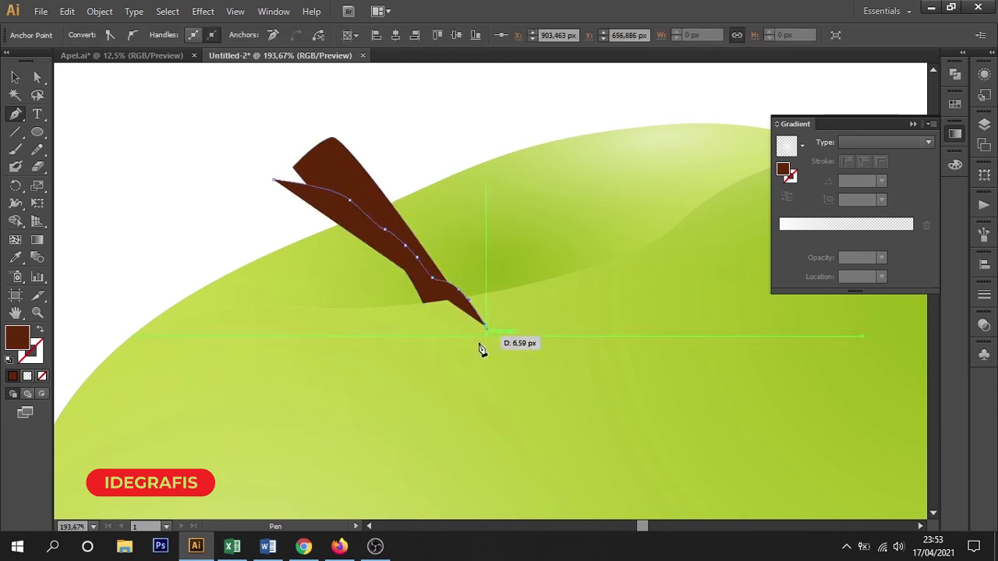
left_click(407, 331)
left_click(274, 180)
left_click(15, 77)
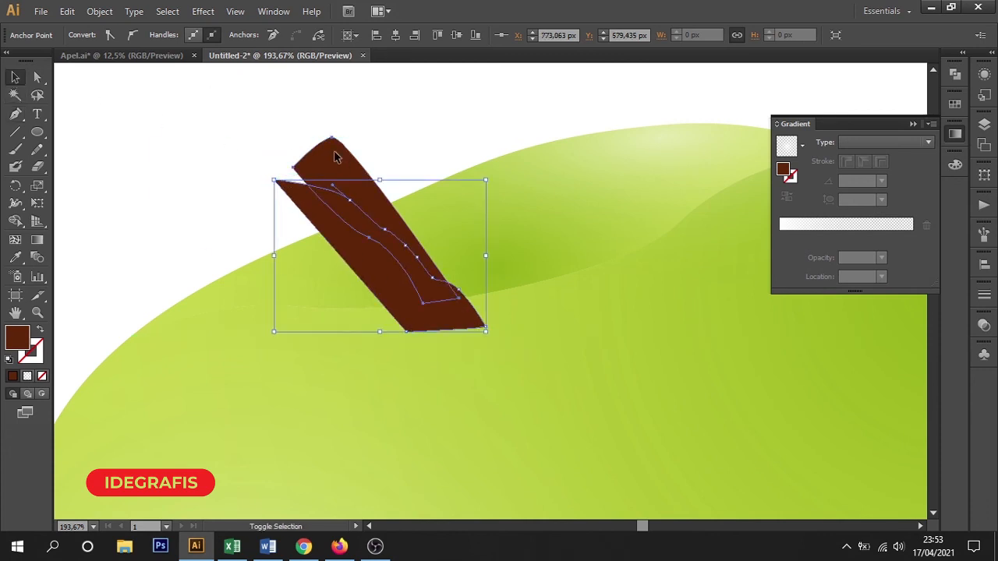
Trim the wavy shading shape to the stem's outline with Shape Builder, removing the part outside the stem, and deselect
key("shift+m")
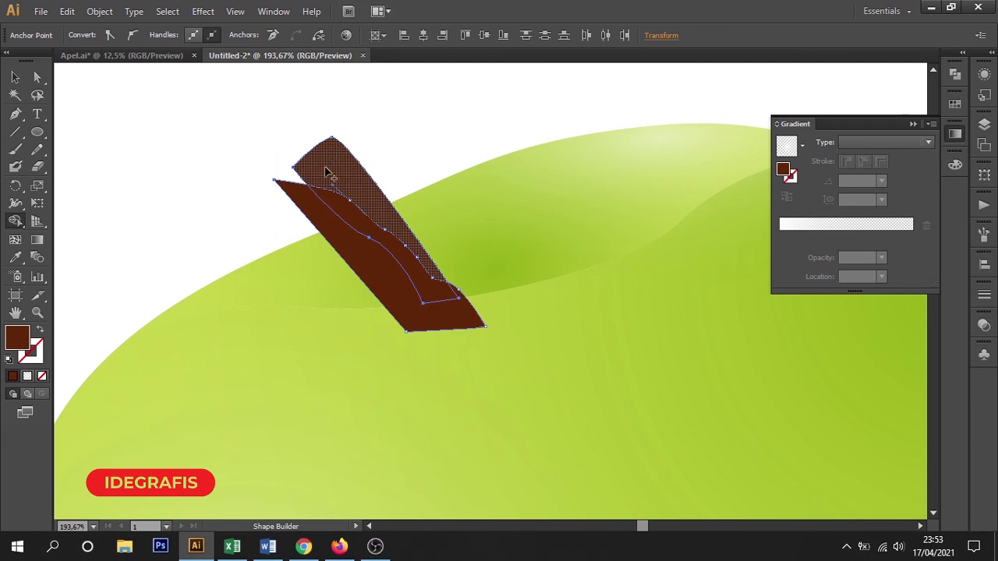
left_click(311, 206, "alt")
left_click(15, 77)
left_click(117, 87)
Fill the trimmed shading piece on the stem with the darker brown 441906 and deselect it
left_click(343, 212)
double_click(19, 339)
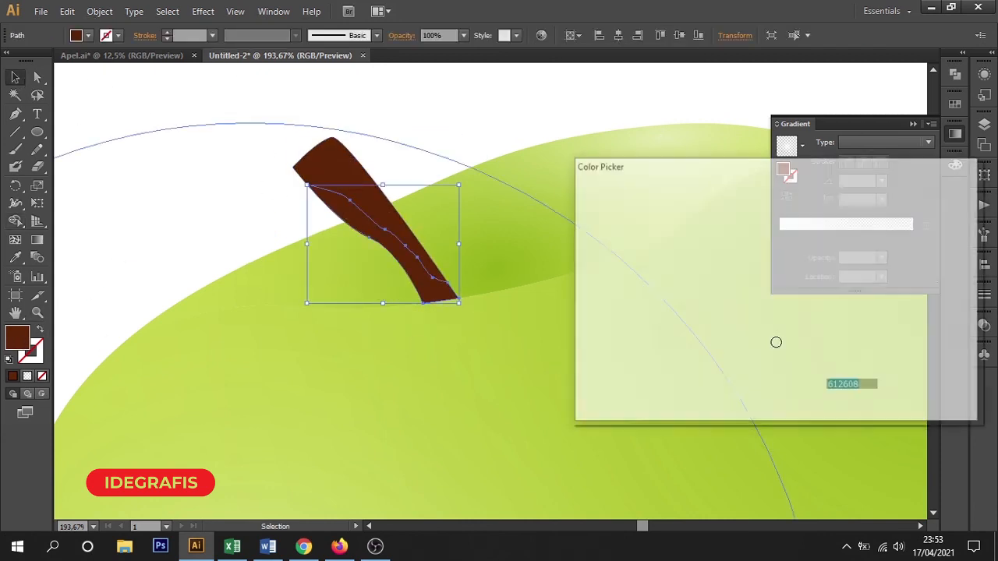
left_click_drag(752, 322, 753, 341)
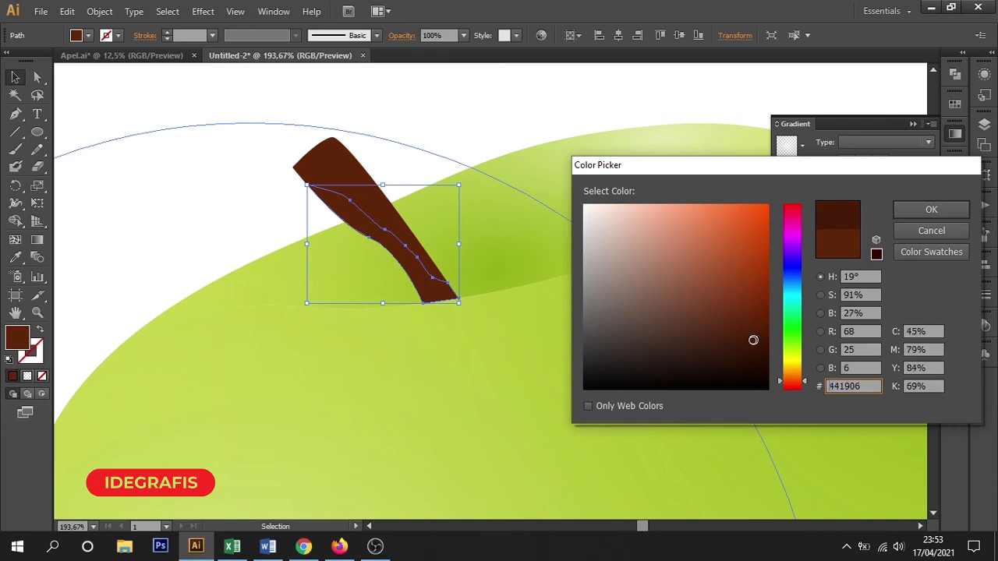
left_click(930, 211)
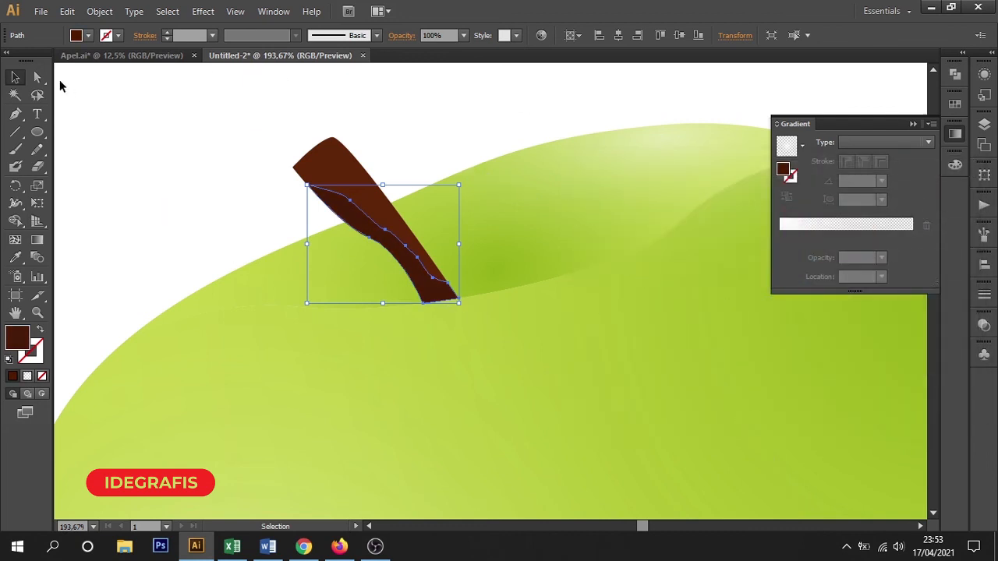
left_click(107, 85)
Examine the whole apple illustration with its shaded stem and the outlines of all its shapes
key("ctrl+minus")
key("ctrl+minus")
key("ctrl+minus")
key("ctrl+minus")
key("ctrl+minus")
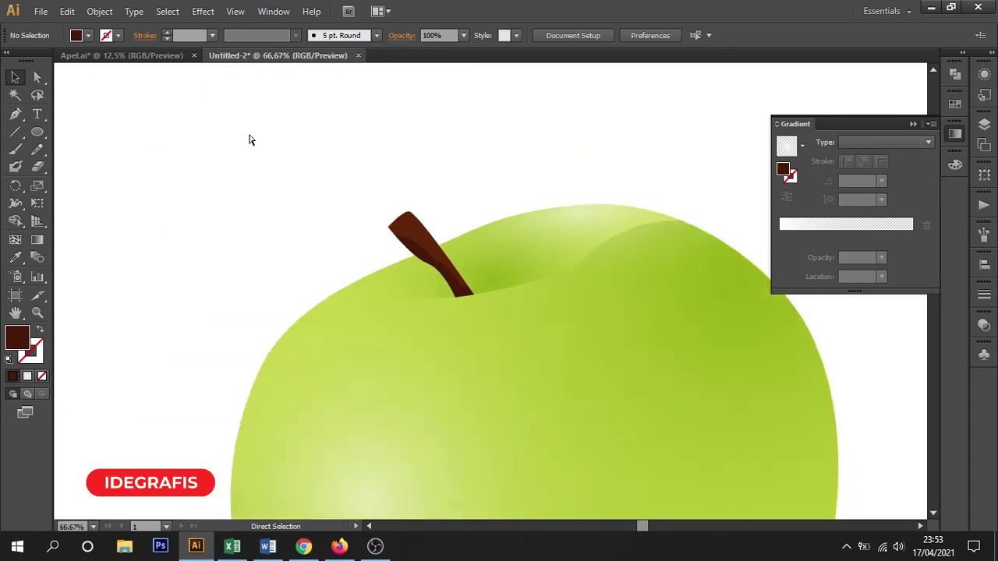
left_click_drag(455, 153, 415, 120)
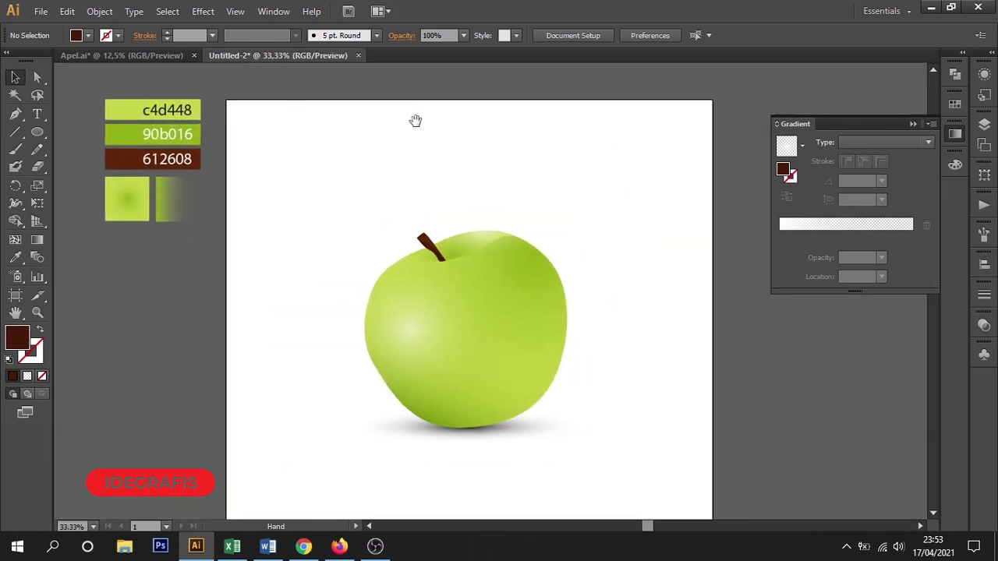
left_click_drag(289, 132, 647, 452)
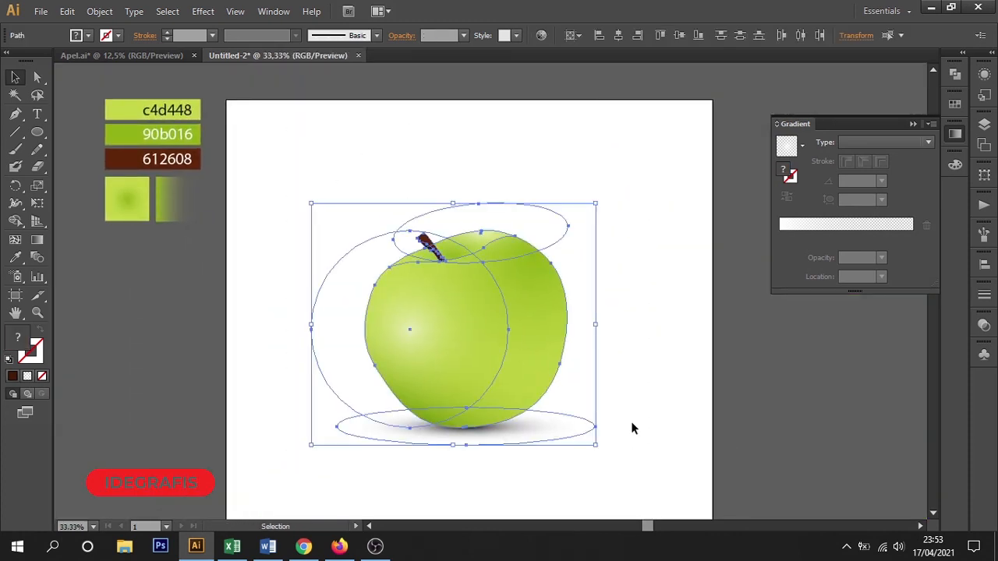
key("v")
left_click(638, 386)
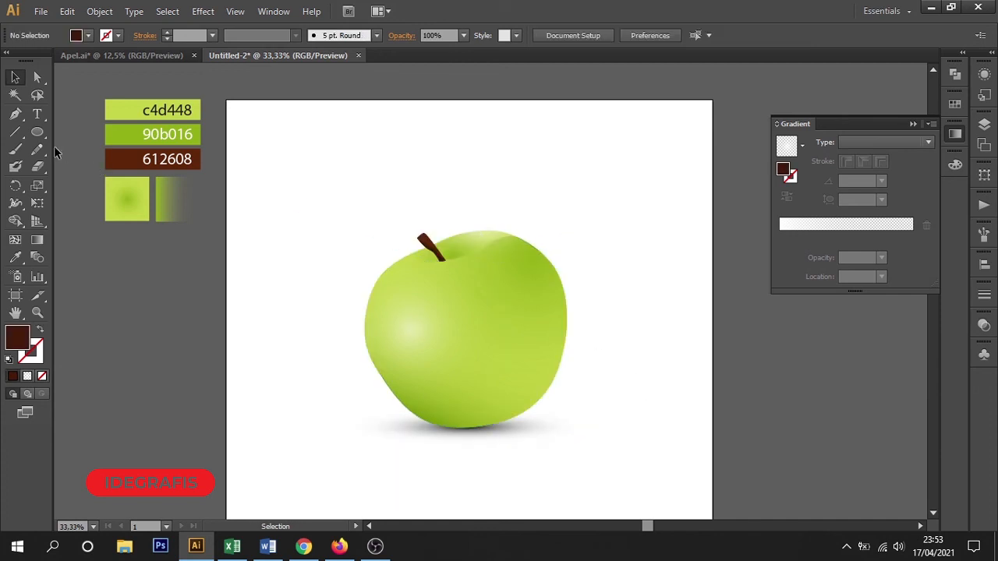
Draw a rectangle covering the whole artboard down to its lower edge and send it behind all the artwork
left_click_drag(45, 134, 78, 133)
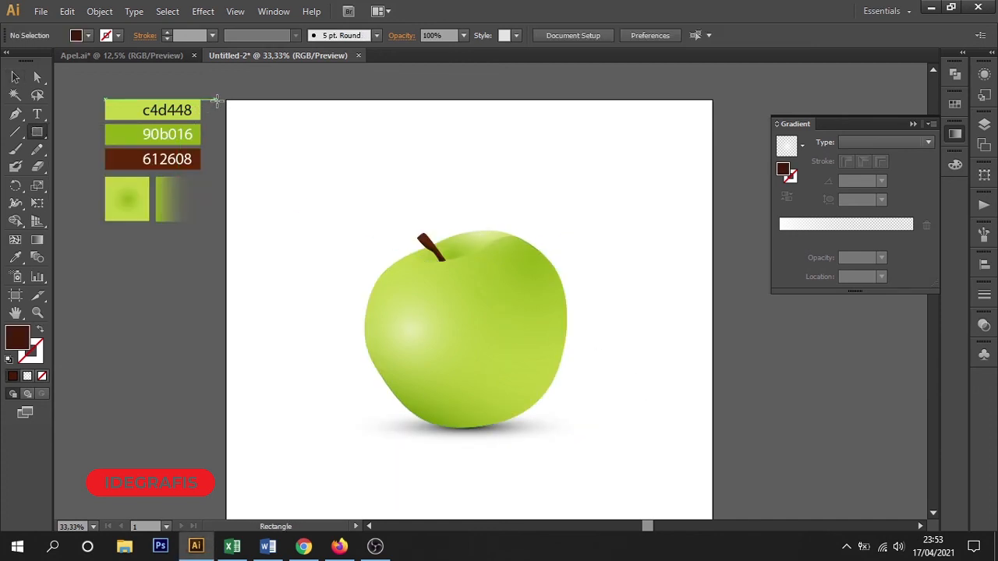
left_click_drag(225, 99, 713, 477)
key("space")
left_click_drag(621, 460, 557, 347)
left_click(15, 78)
left_click_drag(405, 364, 403, 473)
key("space")
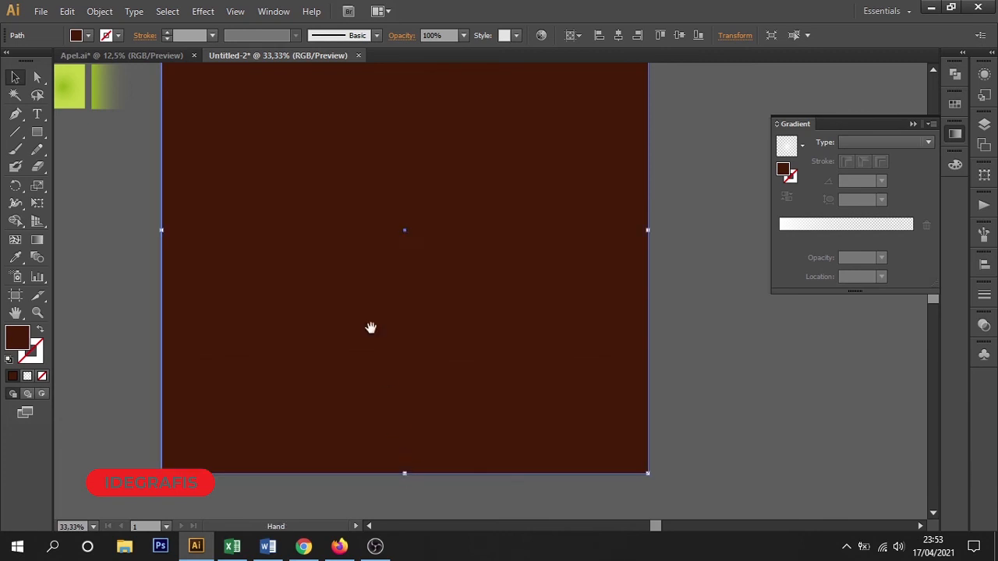
left_click_drag(362, 303, 376, 363)
key("ctrl+shift+[")
key("space")
left_click_drag(262, 276, 288, 295)
Sample palette colour c4d448 for the background rectangle, lighten its fill to pale yellow-green edefaf, and deselect it
key("i")
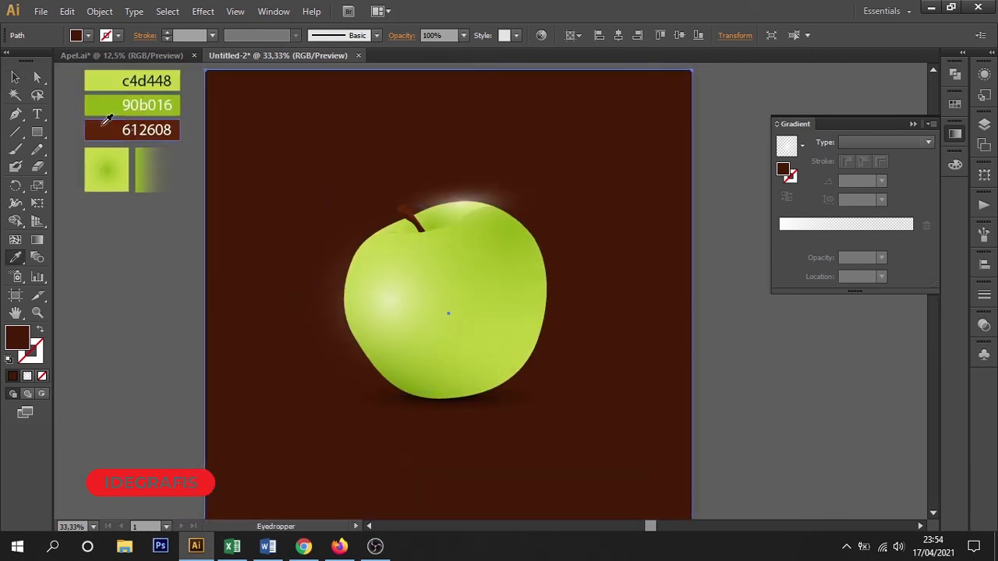
left_click(95, 86)
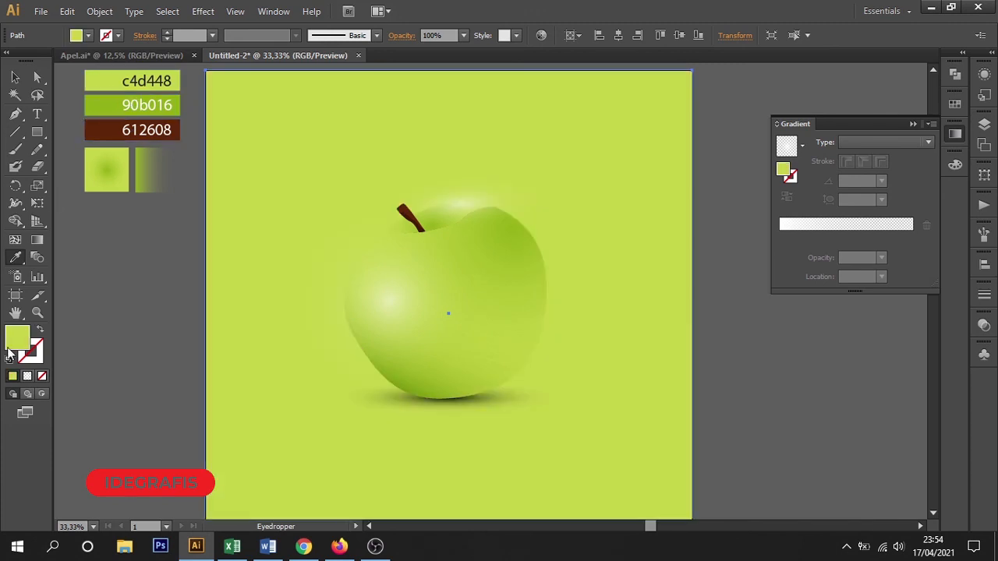
double_click(14, 343)
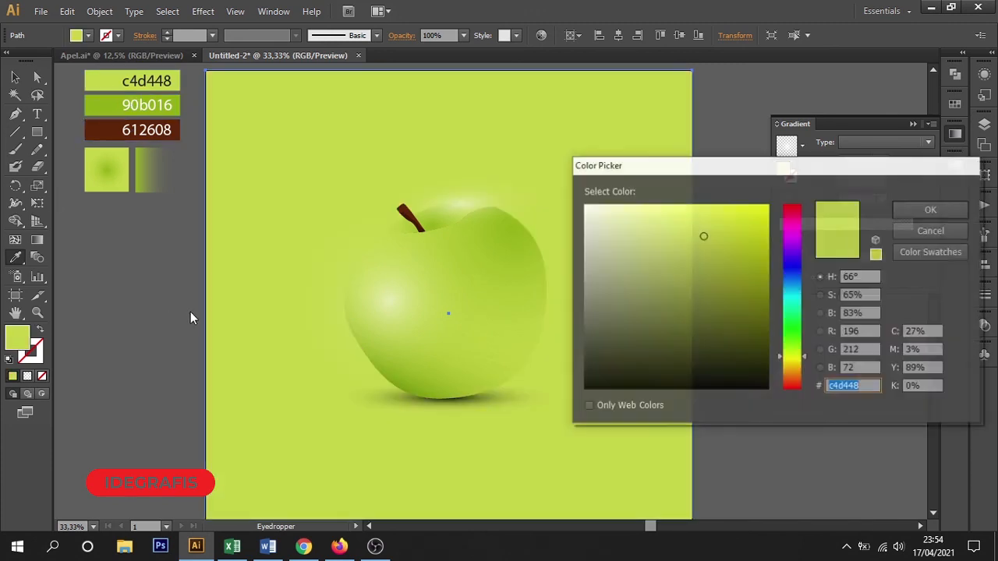
left_click(666, 219)
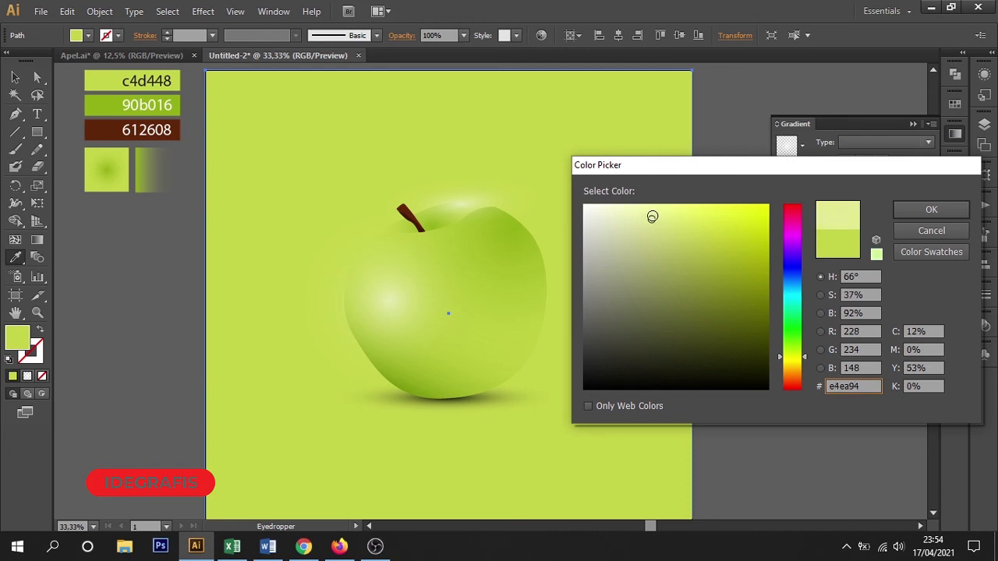
left_click(916, 211)
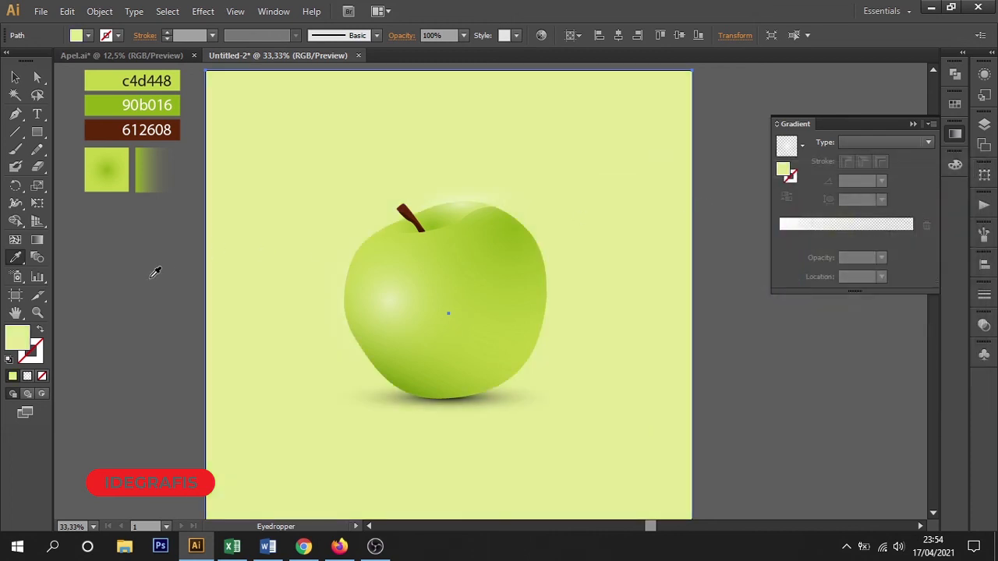
double_click(27, 342)
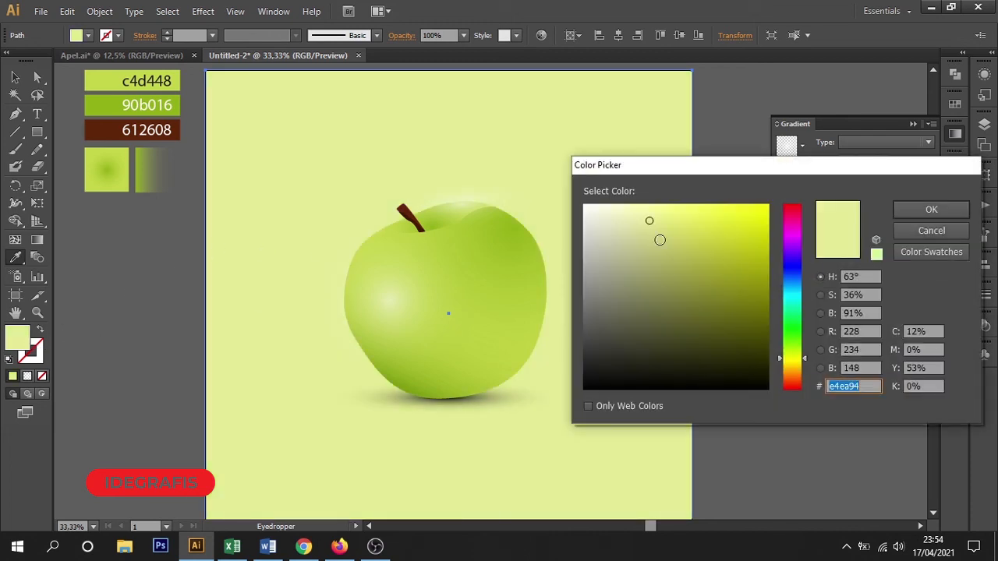
left_click(645, 211)
left_click_drag(642, 213, 634, 213)
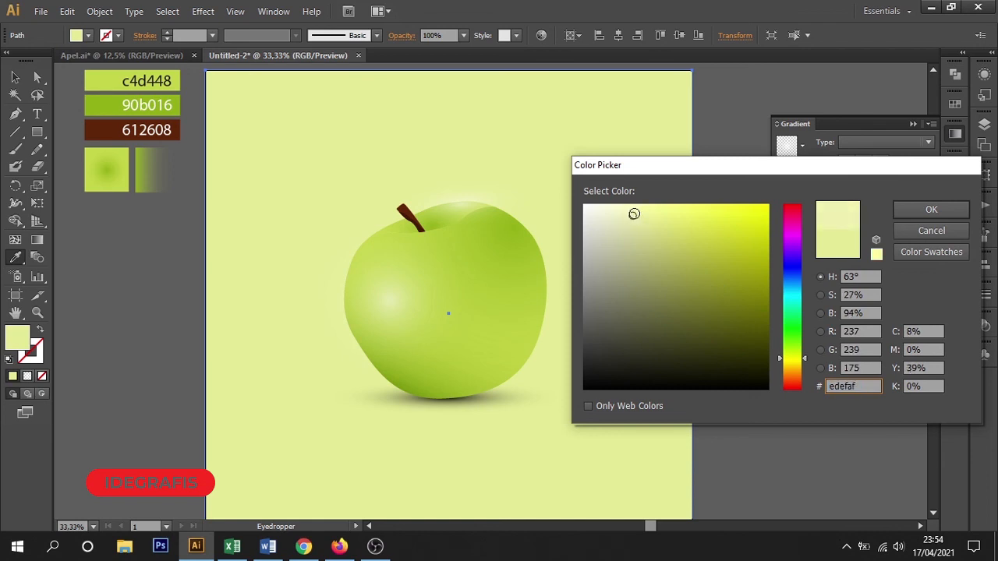
left_click(920, 211)
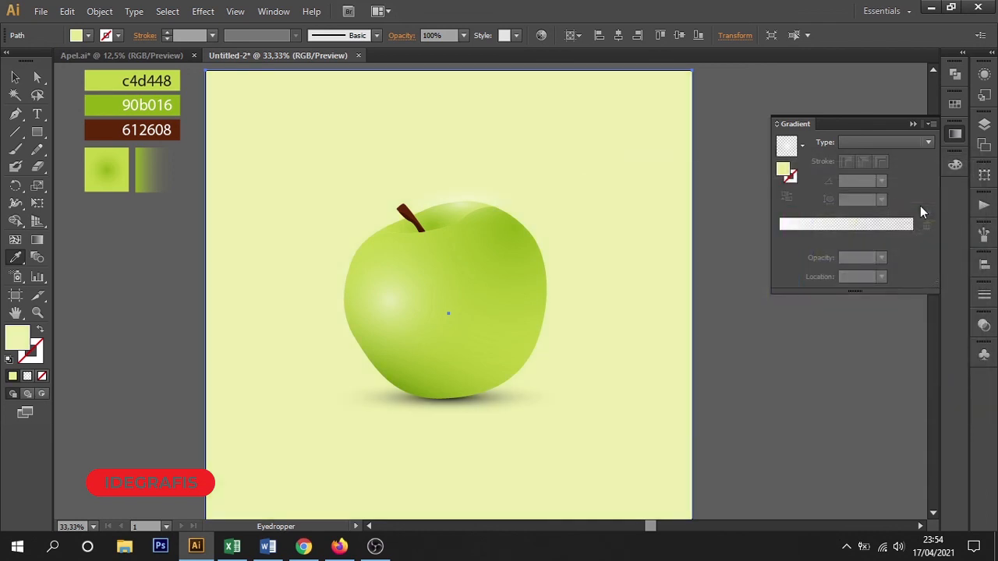
left_click(15, 78)
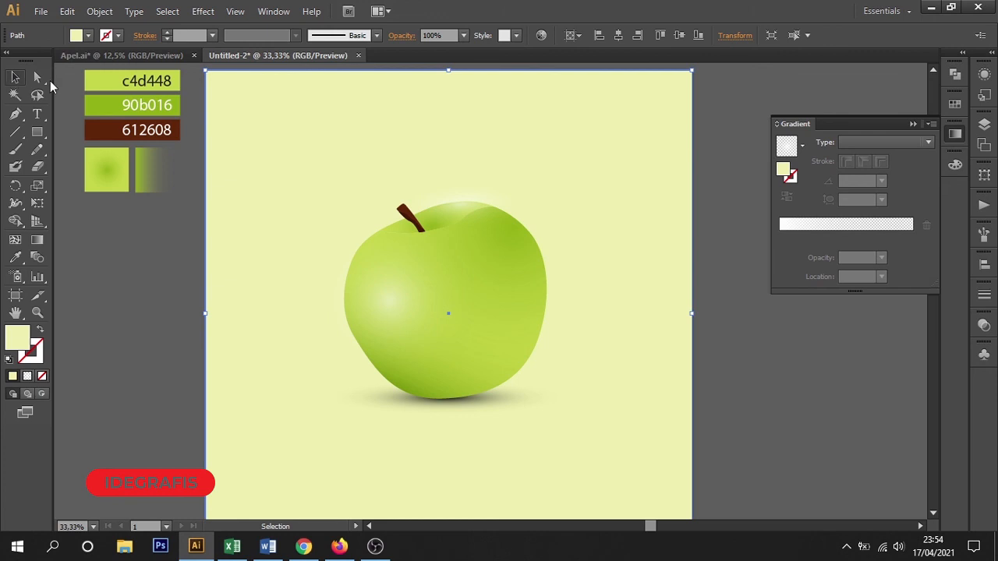
left_click(732, 100)
left_click(472, 192)
right_click(473, 193)
left_click(538, 282)
left_click(582, 253)
Set the blending mode of the white highlight ellipse at the apple's top to Screen and deselect it
left_click(494, 195)
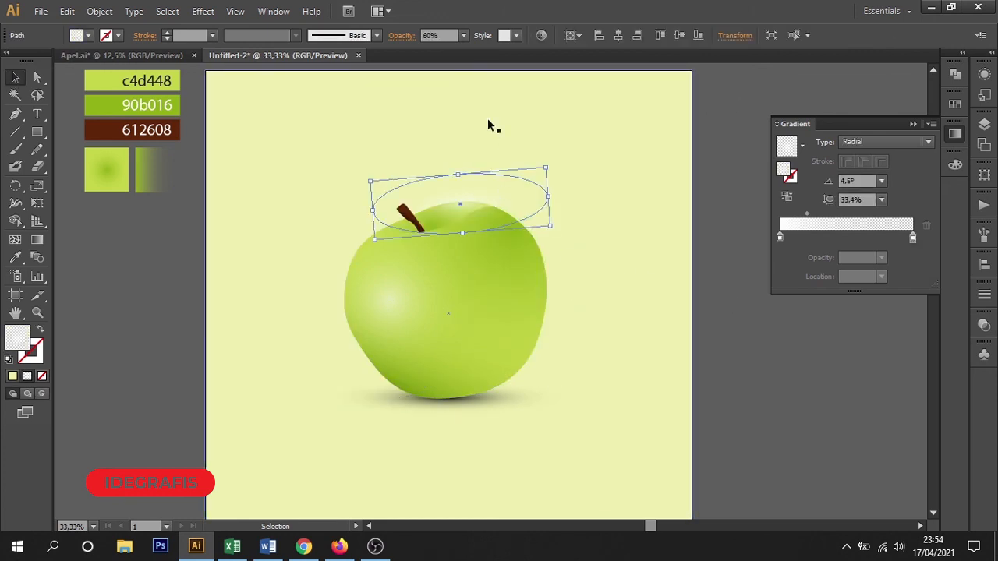
left_click(399, 39)
left_click(294, 61)
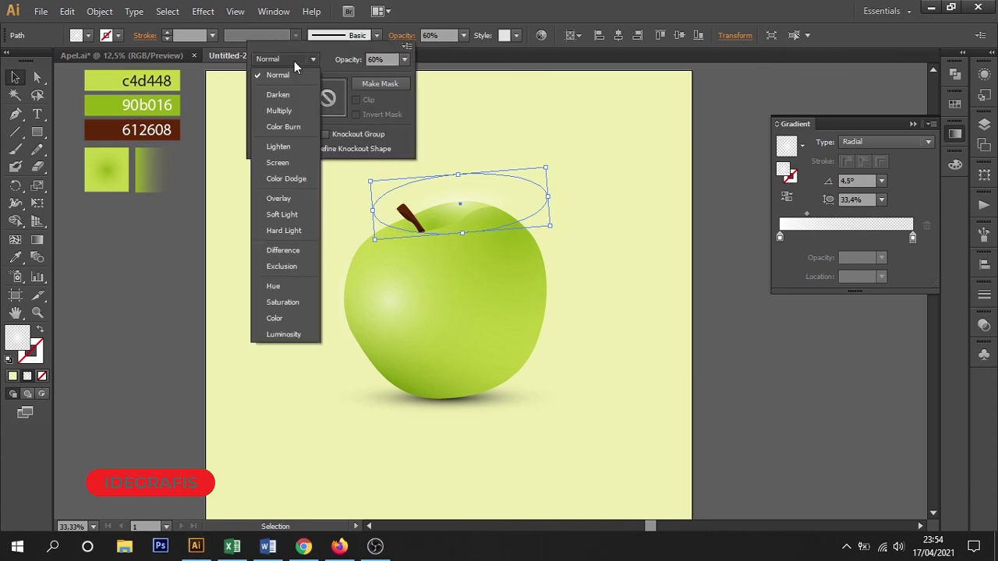
left_click(283, 162)
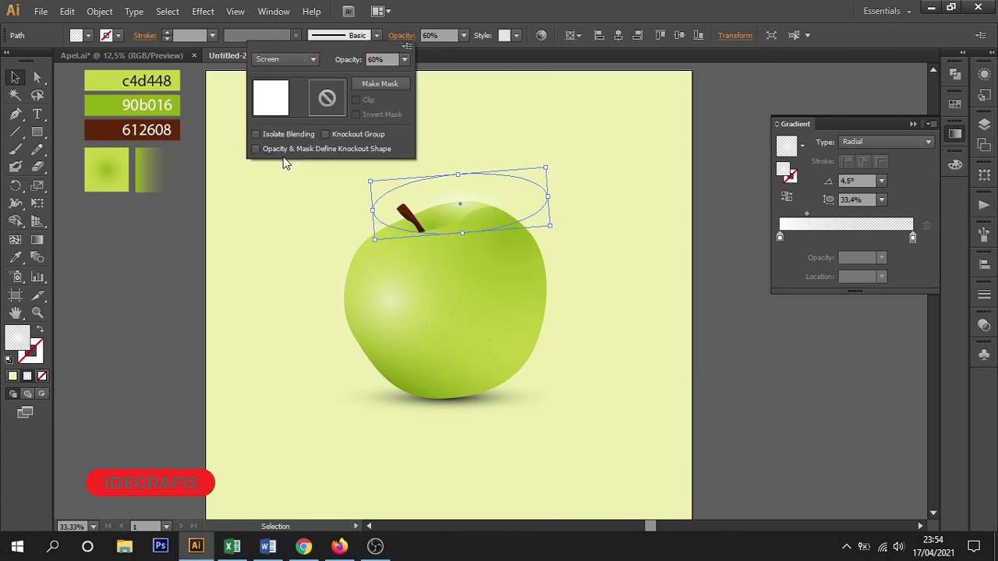
left_click(741, 136)
left_click(731, 125)
Set the blending mode of the large round highlight on the apple's left side to Screen and deselect it
left_click(510, 204)
left_click(401, 318)
left_click(401, 37)
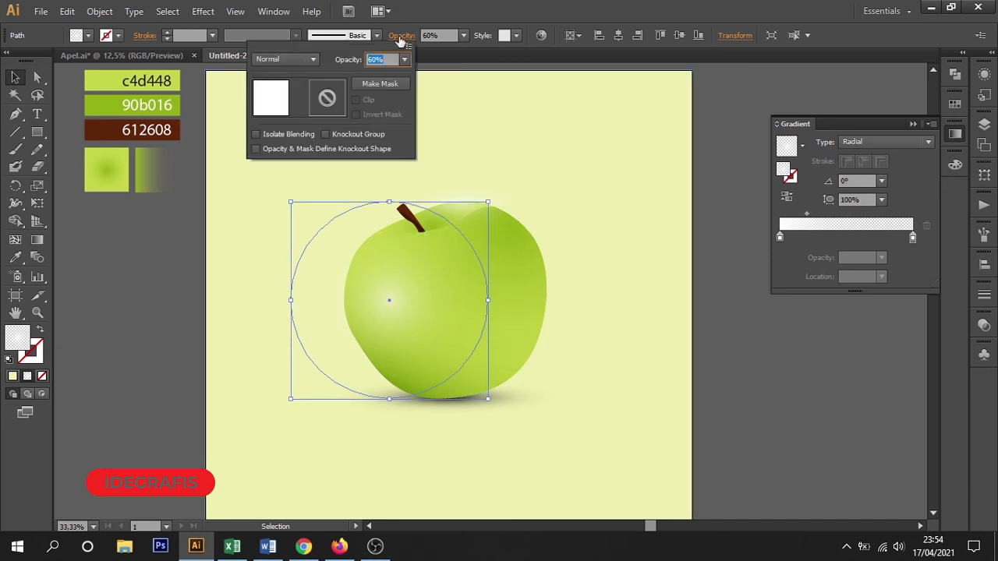
left_click(296, 61)
left_click(280, 161)
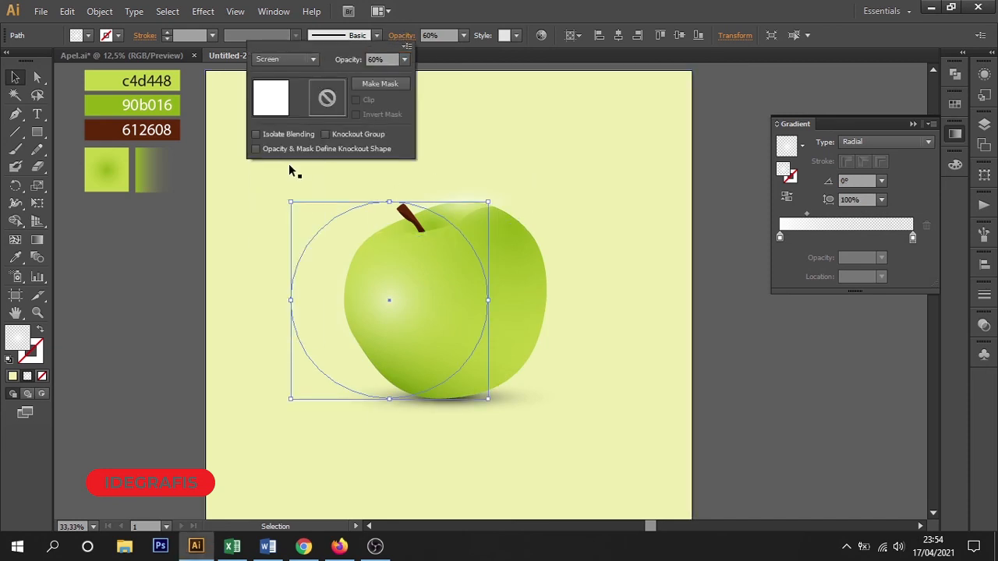
left_click(713, 322)
Set the blending mode of the black gradient shadow ellipse under the apple to Multiply and deselect it
left_click(528, 401)
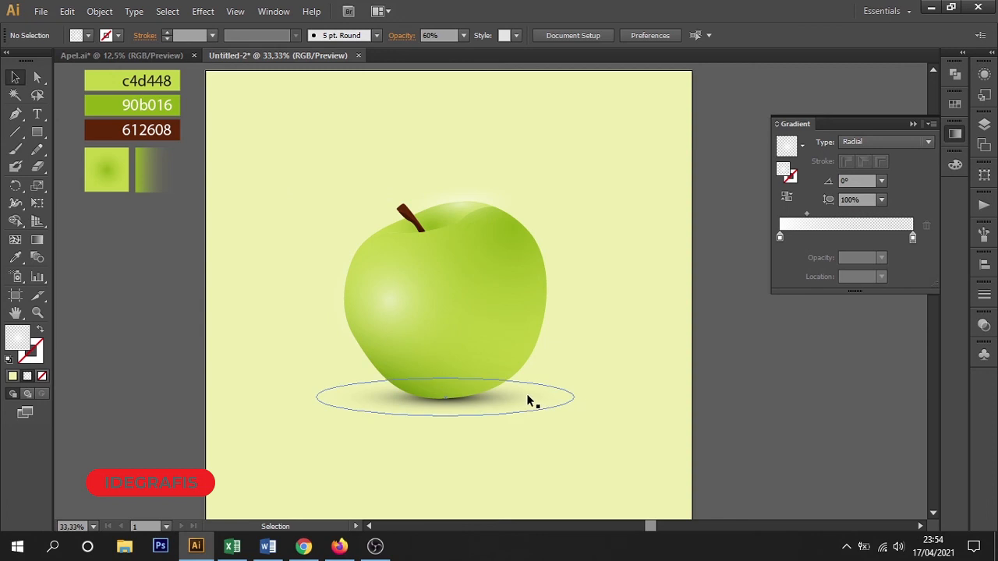
left_click(410, 37)
left_click(310, 61)
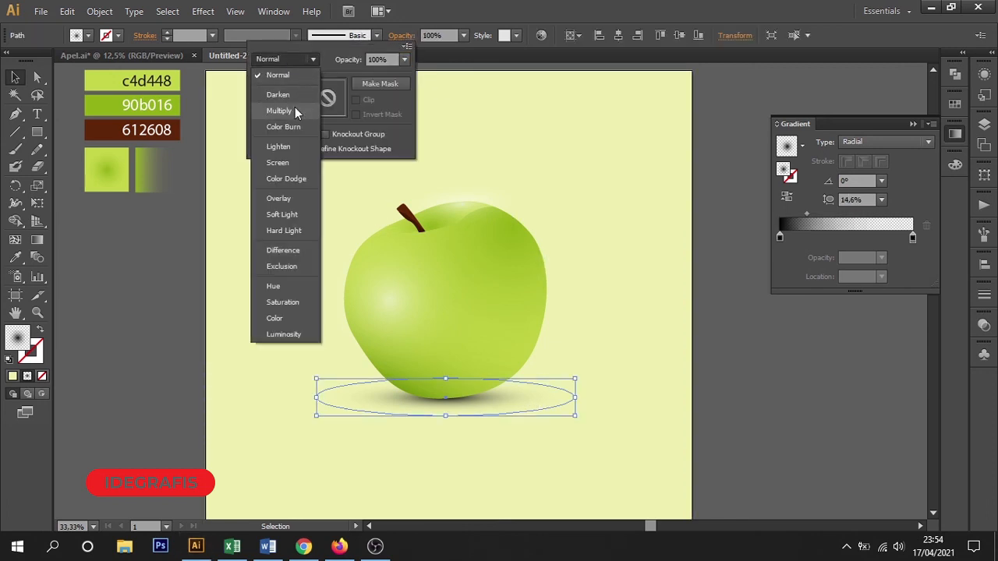
left_click(294, 107)
left_click(707, 352)
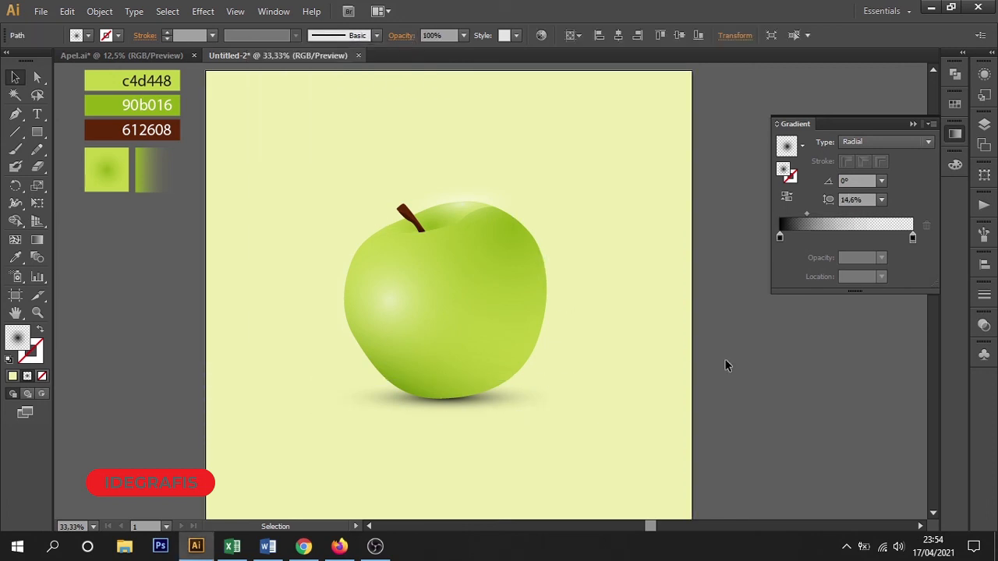
Collapse the gradient settings and review the complete apple illustration on its pale background with nothing selected
left_click(543, 398)
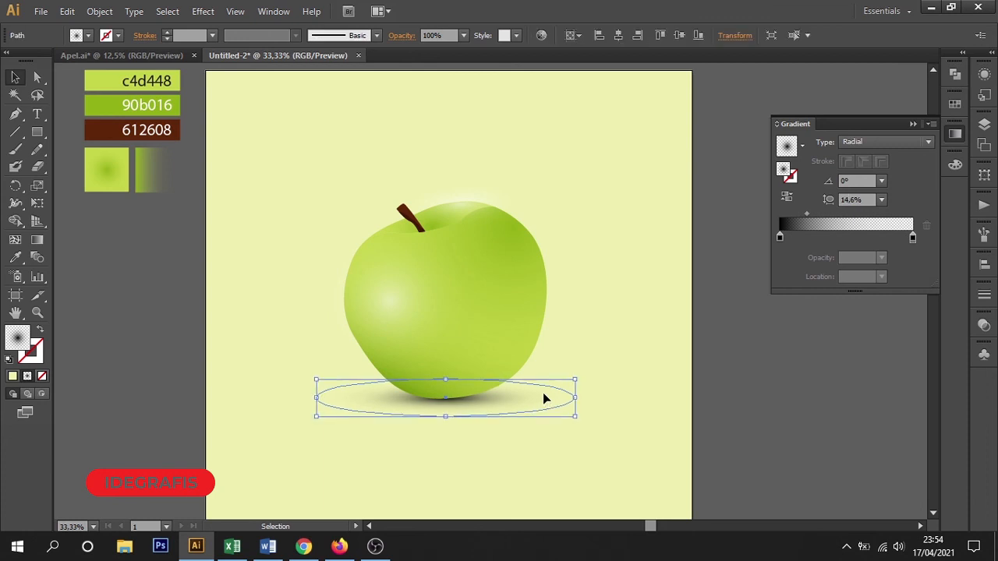
key("ctrl+minus")
key("ctrl+minus")
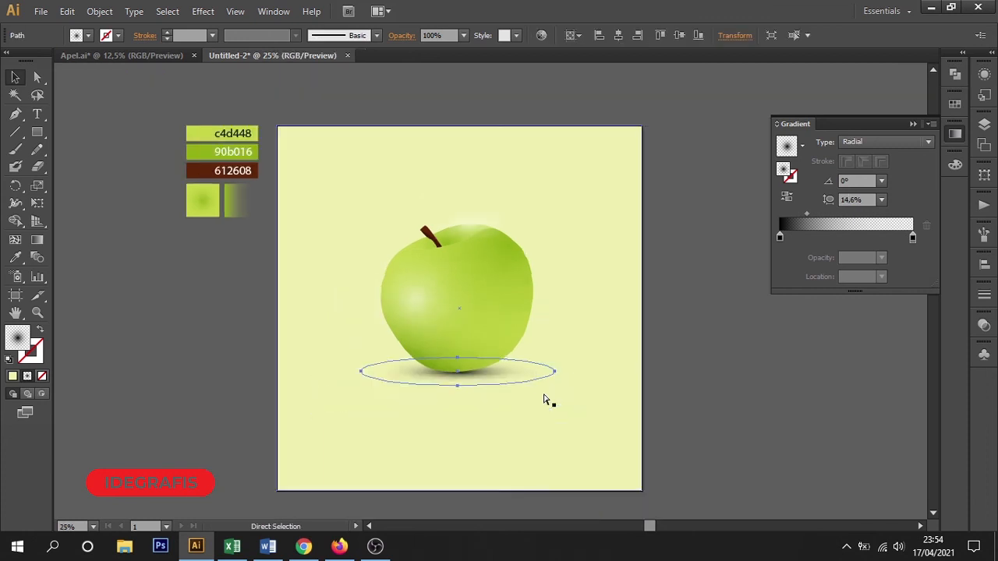
left_click(703, 351)
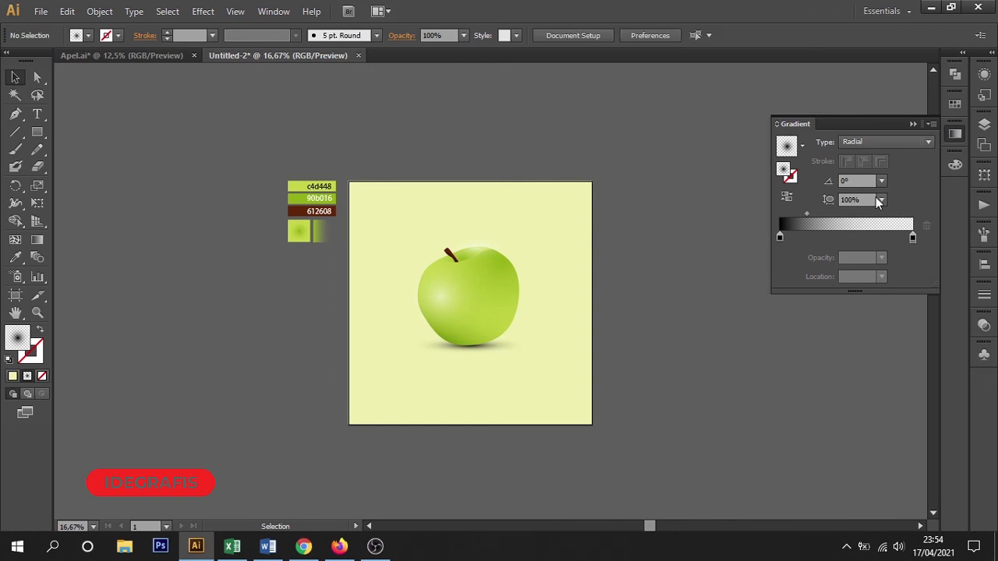
left_click(913, 124)
left_click_drag(696, 458, 694, 435)
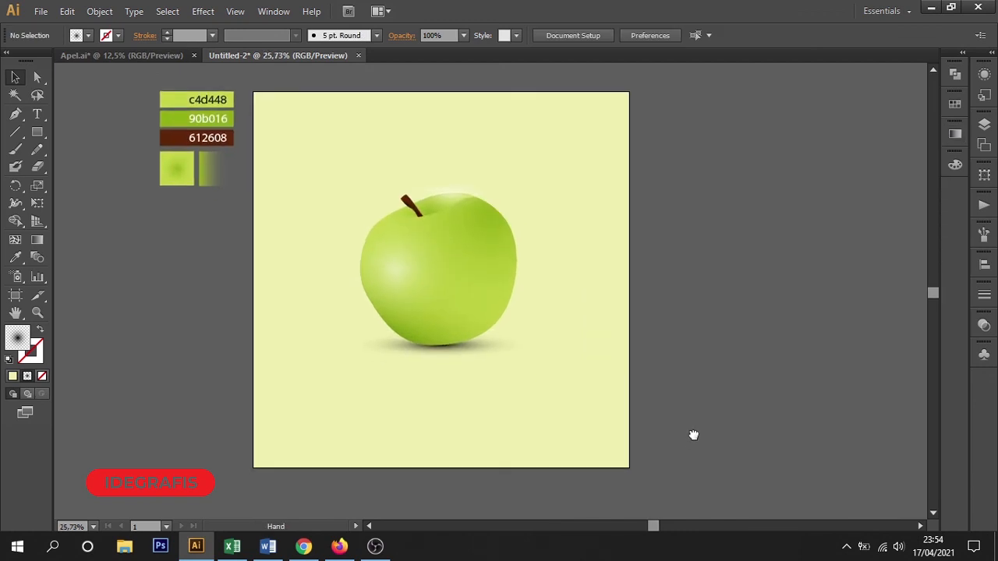